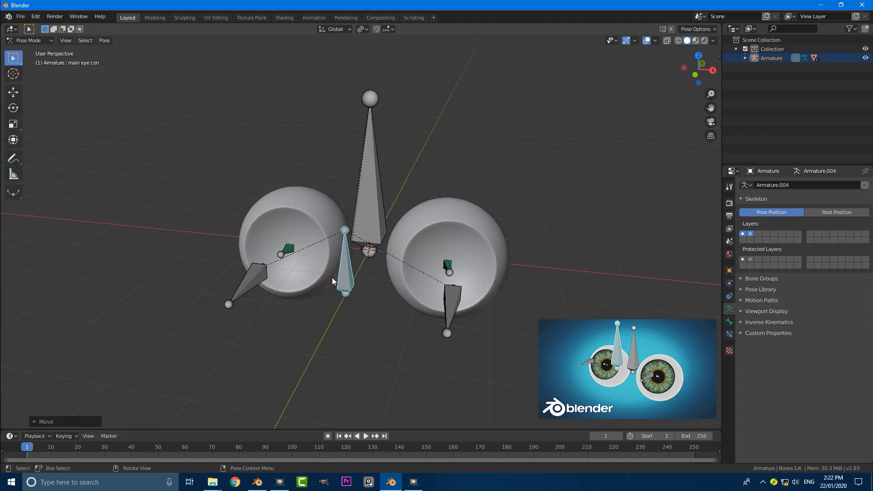
- Try moving the head bone to test how the whole eye rig follows it
middle_click_drag(333, 278, 364, 270)
middle_click_drag(339, 179, 285, 286)
left_click(364, 185)
key("g")
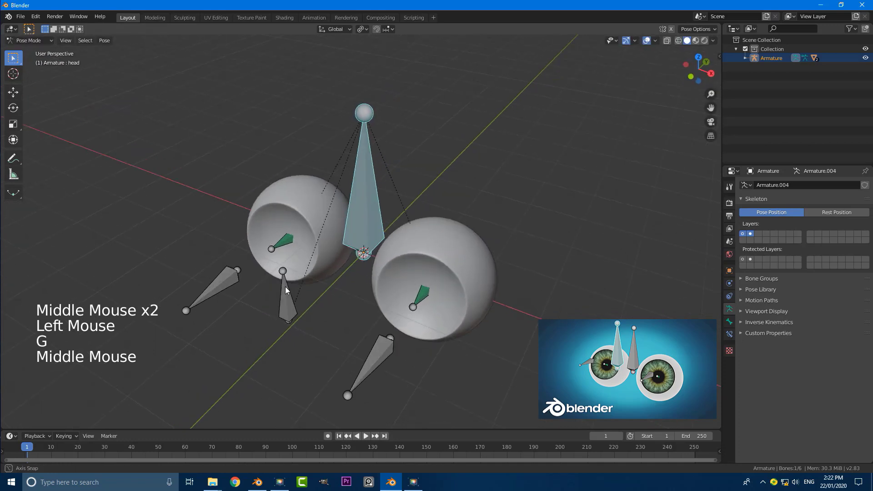
- Move the main eye con bone upward in Pose Mode to turn both eyes together
left_click(291, 304)
key("g")
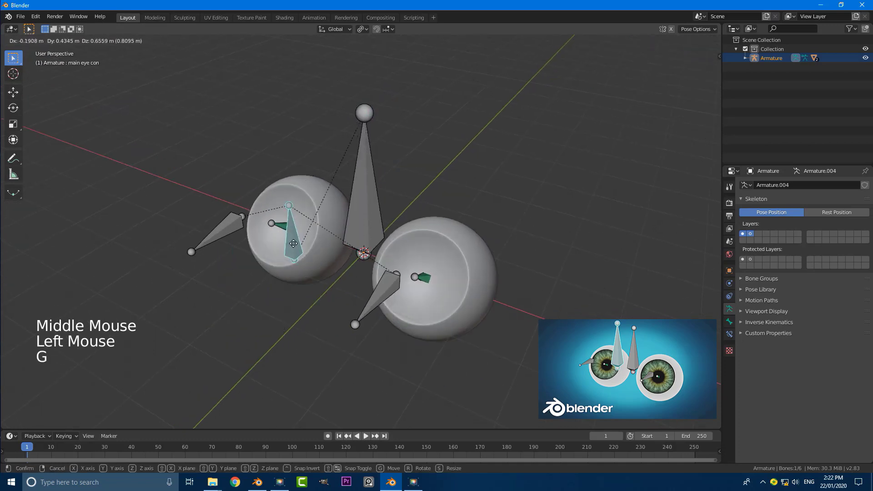
left_click(293, 239)
scroll(294, 241, "down", 1)
middle_click_drag(294, 241, 317, 223)
scroll(354, 201, "up", 2)
key("g")
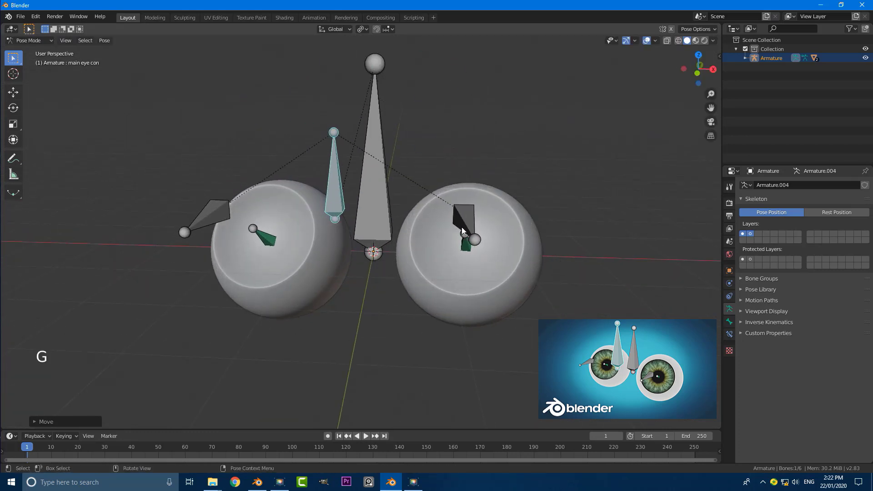
- Reposition the eye look at.L and eye look at.R bones one at a time to aim each eye separately
left_click(462, 227)
key("g")
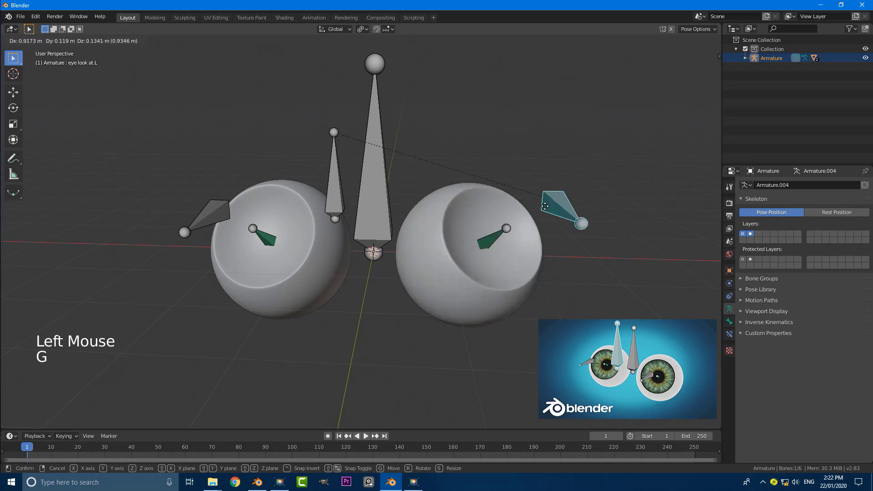
left_click(525, 277)
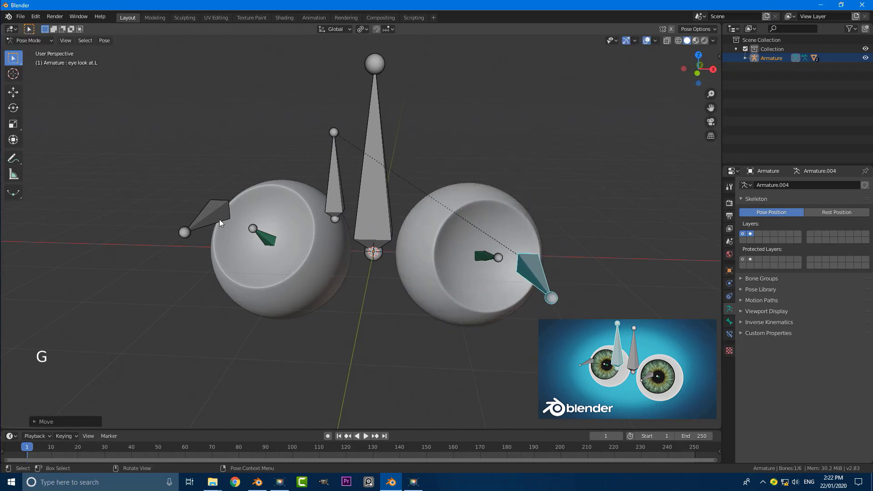
left_click(220, 219)
key("g")
left_click(345, 201)
- Move the main eye con bone to swing both eyes sideways, and view the deselected rig from the top
left_click(338, 179)
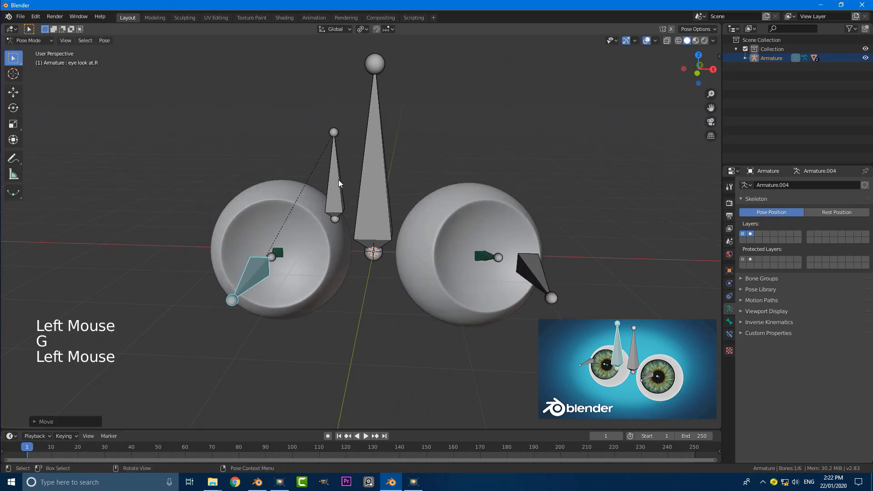
key("g")
scroll(261, 188, "down", 3)
middle_click_drag(261, 187, 290, 184)
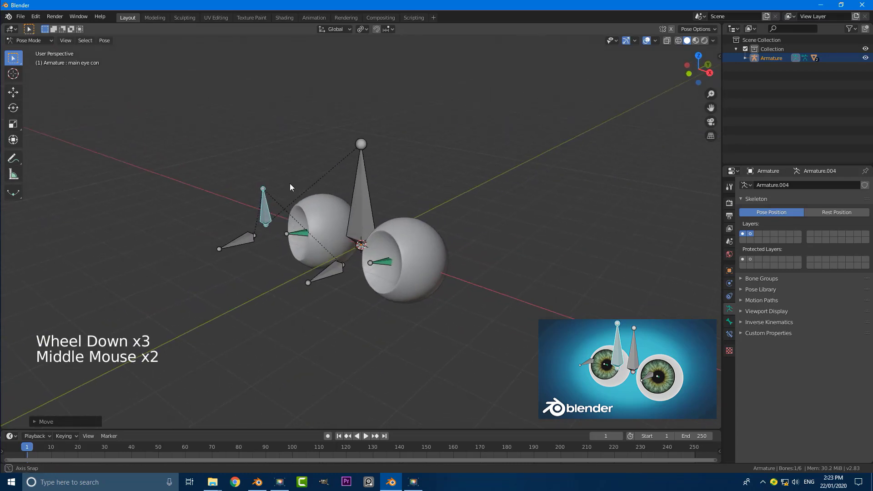
scroll(405, 232, "up", 3)
left_click(457, 241)
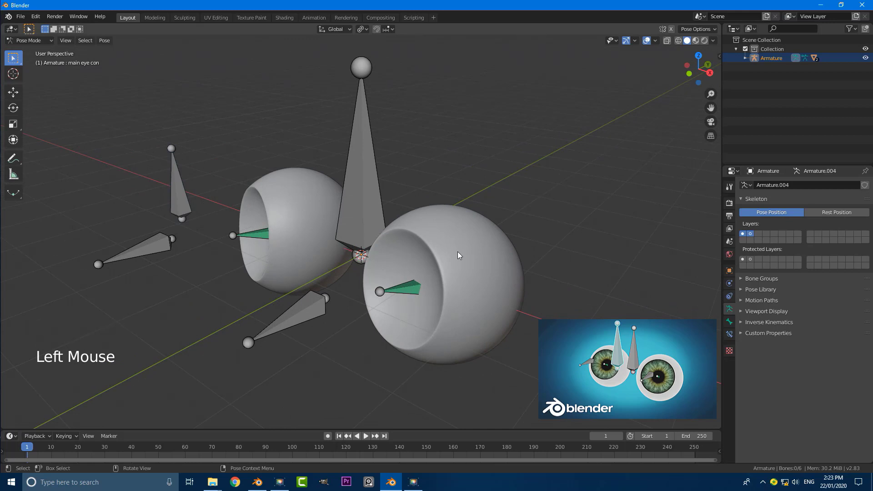
key("KP_7")
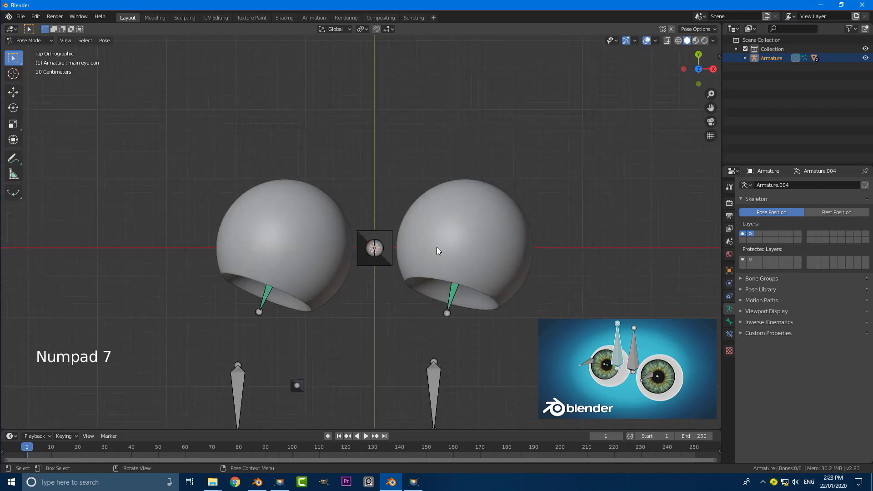
scroll(348, 350, "down", 3)
scroll(327, 317, "up", 2)
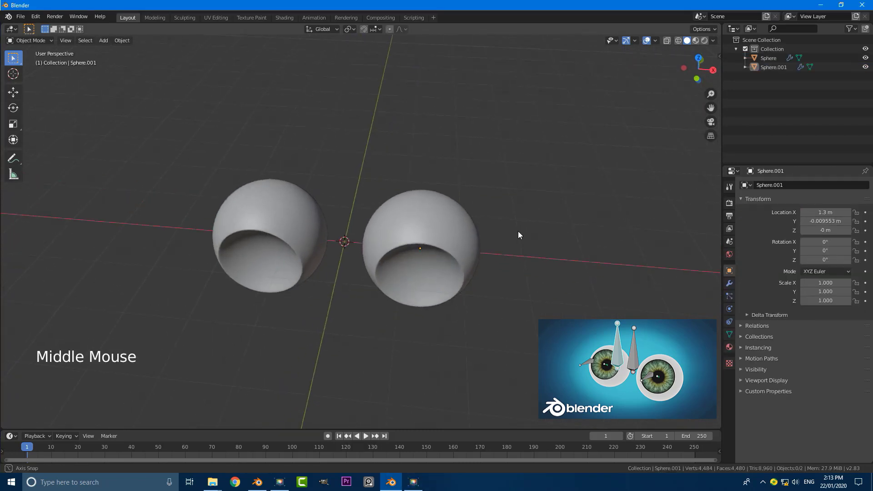
- Examine the two hollow eyeball meshes from several angles, checking Sphere.001 briefly in Edit Mode
middle_click_drag(519, 233, 400, 253)
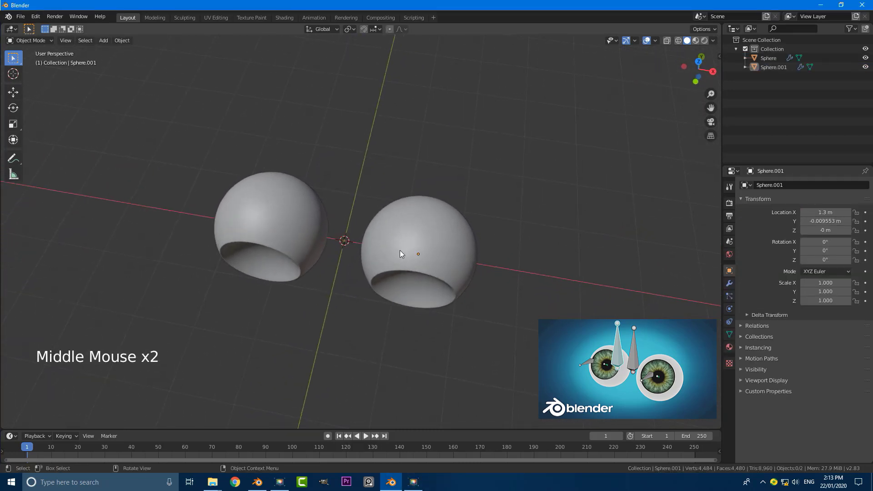
middle_click_drag(516, 262, 417, 260)
scroll(417, 260, "up", 2)
left_click(406, 301)
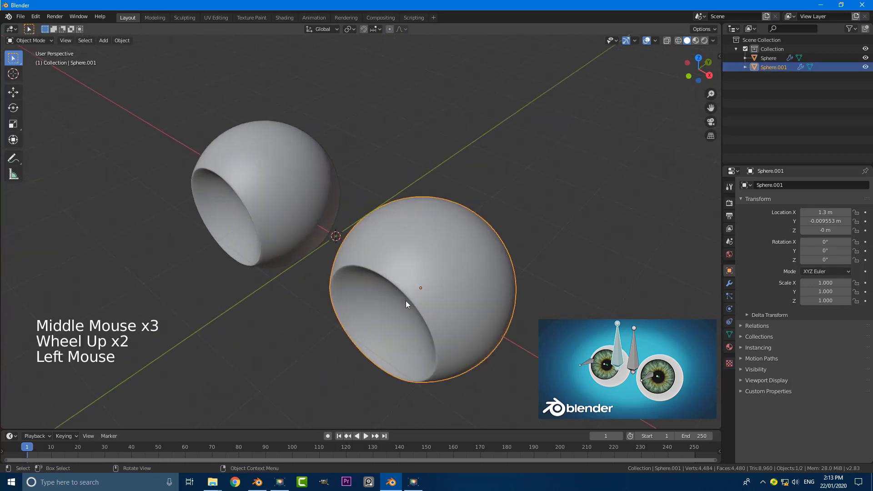
key("Tab")
scroll(405, 301, "up", 1)
middle_click_drag(406, 301, 431, 275)
key("Tab")
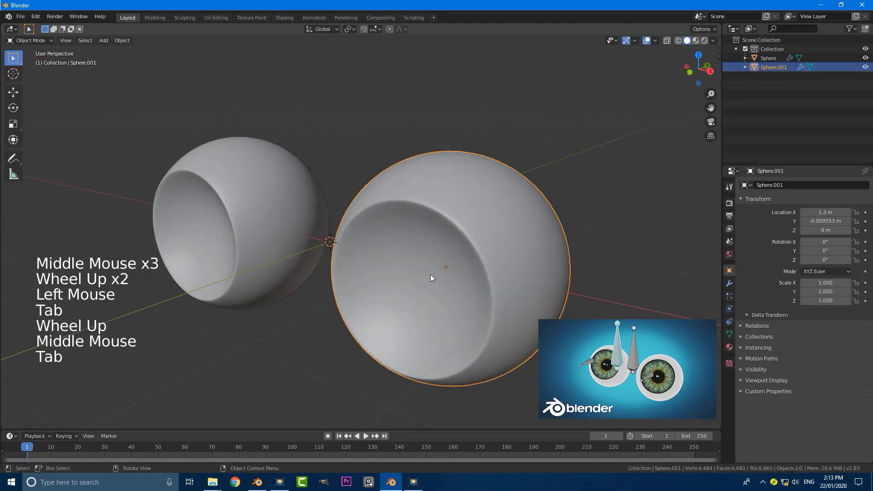
scroll(410, 274, "down", 2)
key("alt+a")
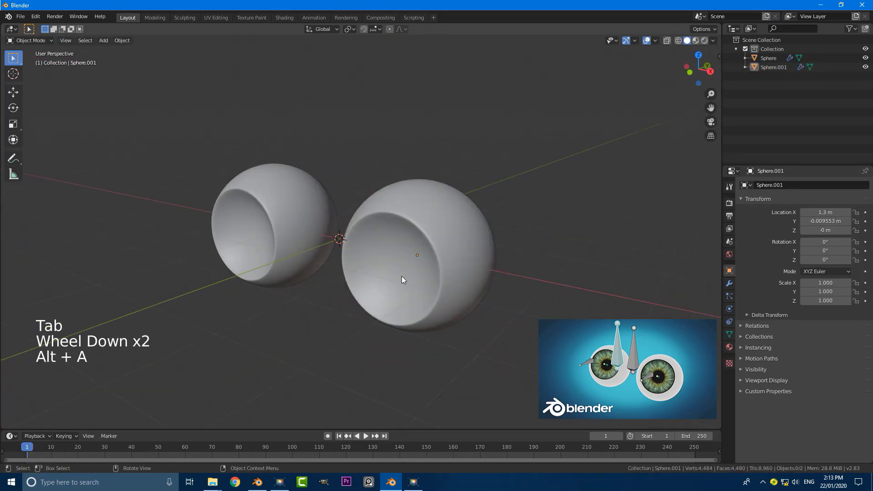
- Check in top view where the origins of Sphere.001 and Sphere lie within the eyeballs
key("KP_7")
scroll(402, 277, "up", 2)
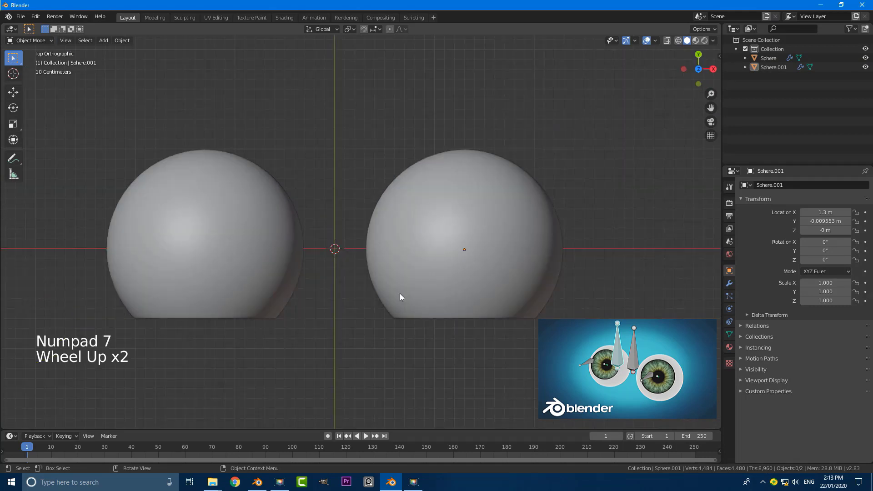
left_click(448, 239)
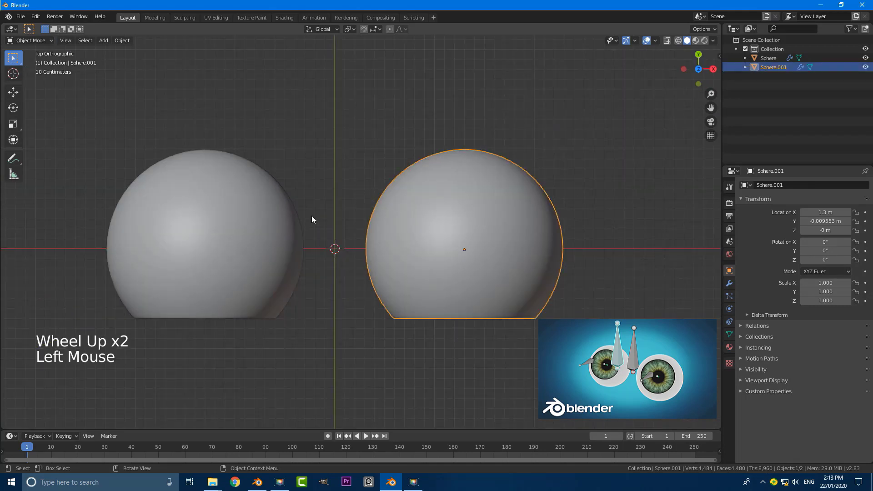
scroll(395, 232, "up", 1)
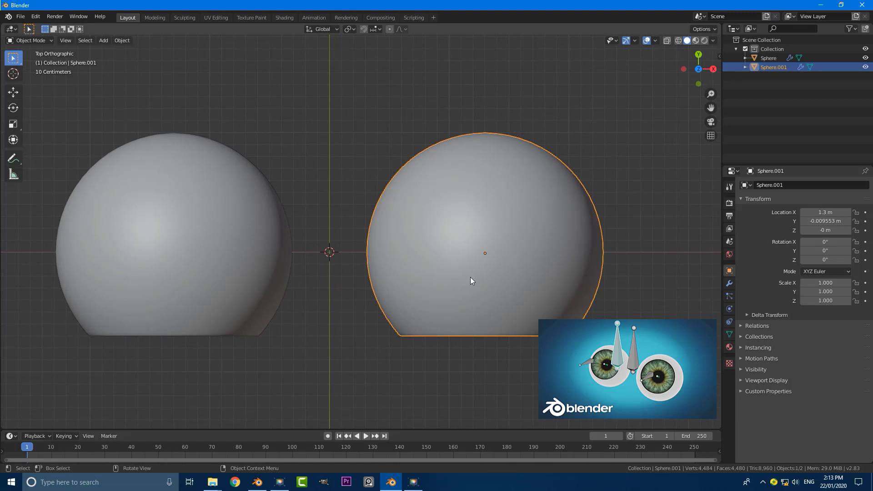
middle_click_drag(499, 286, 464, 259, "shift")
scroll(479, 263, "up", 2)
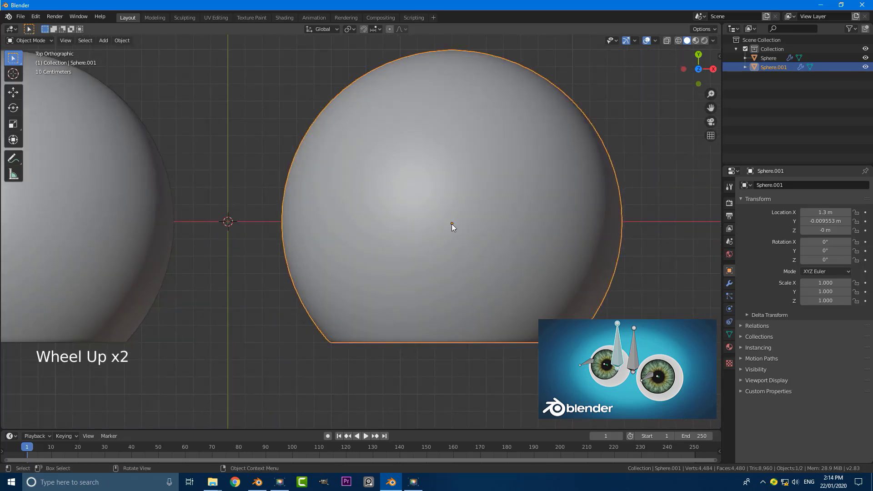
scroll(453, 227, "down", 2)
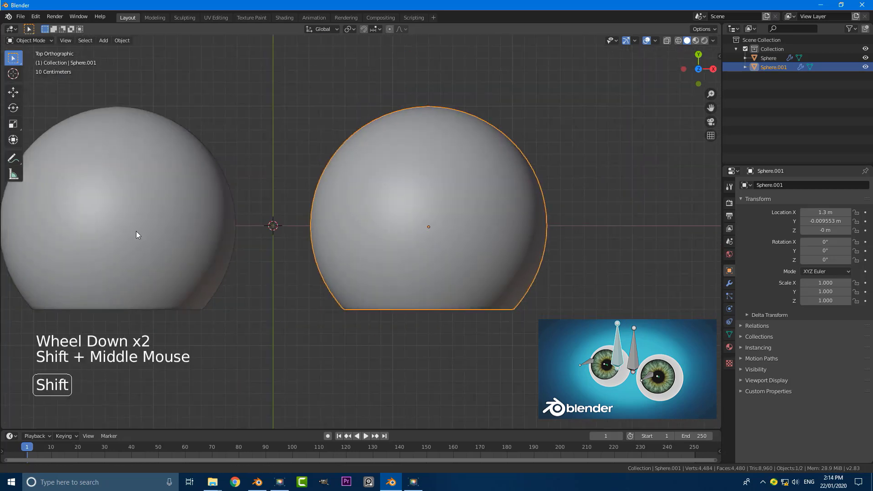
middle_click_drag(135, 232, 225, 241, "shift")
left_click(206, 235)
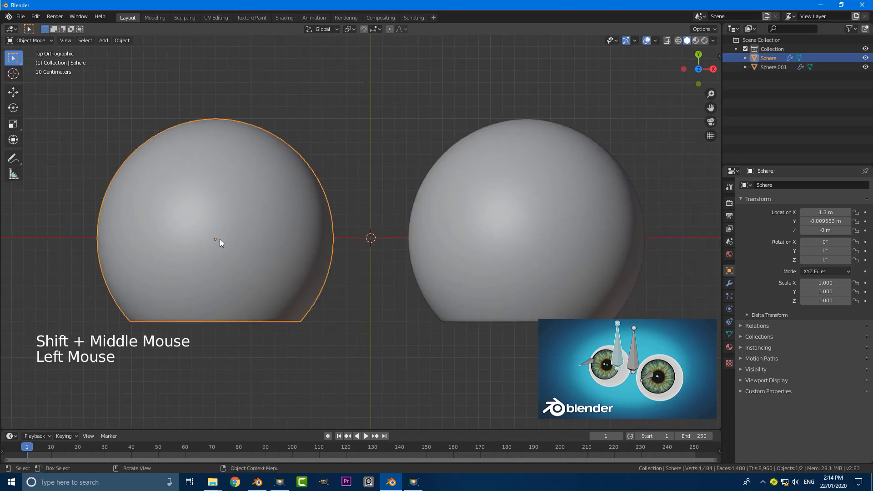
- Compare the origin positions of both eyeballs in front view, and clear the selection
key("KP_1")
scroll(181, 248, "up", 1)
left_click(181, 247)
left_click(554, 270)
left_click(187, 246)
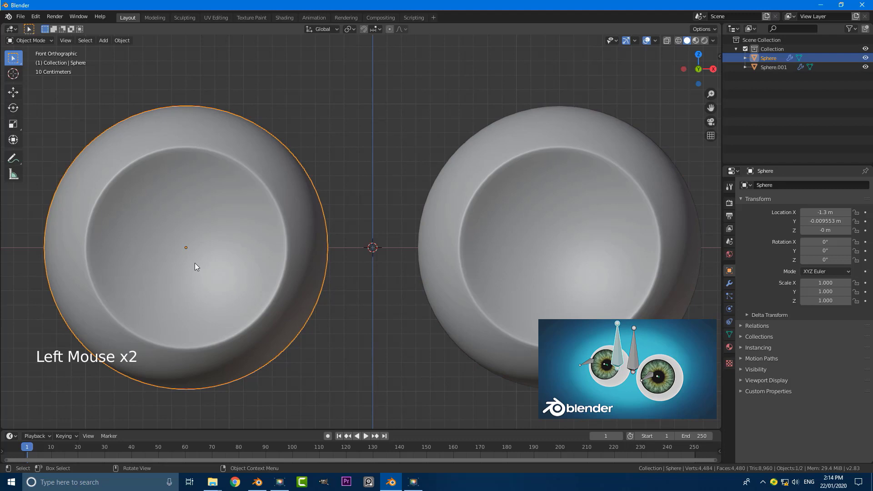
scroll(220, 258, "down", 3)
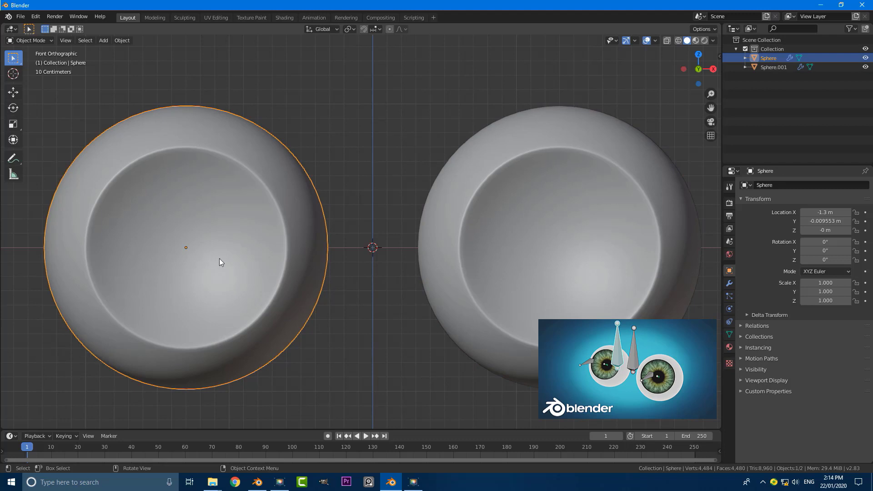
key("alt+a")
- Add an armature with a single bone at the 3D cursor between the two eyeballs
middle_click_drag(351, 242, 384, 238, "shift")
scroll(337, 208, "up", 1)
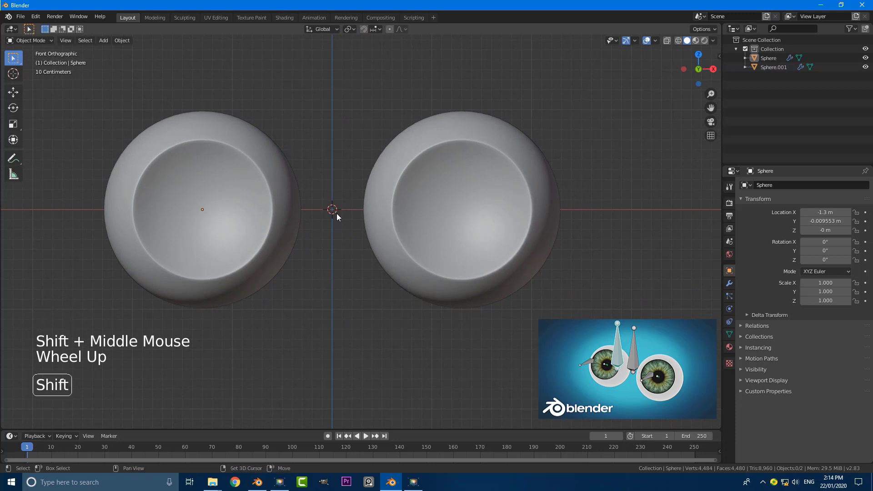
key("shift+a")
left_click(301, 214)
- In the armature's Edit Mode, raise the bone's tail along the Z axis by about 1.5 m
scroll(370, 197, "down", 3)
middle_click_drag(370, 197, 382, 230)
middle_click_drag(368, 193, 370, 226, "shift")
scroll(369, 226, "up", 2)
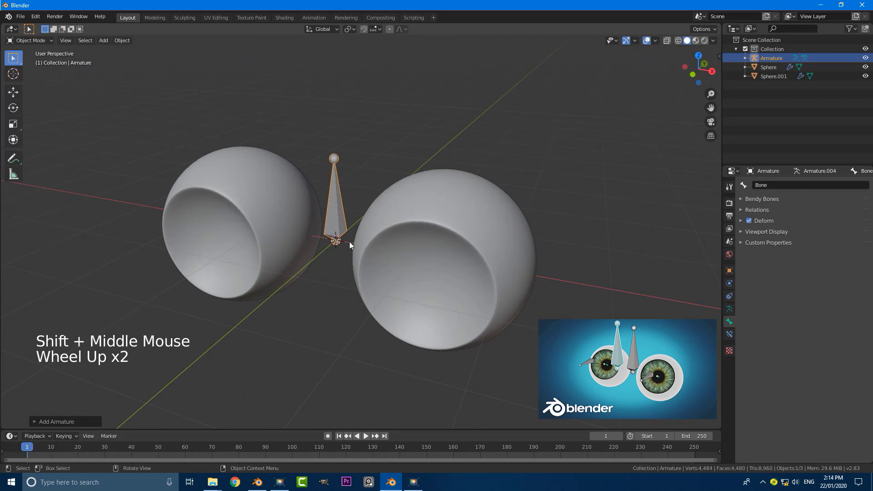
left_click(38, 42)
left_click(32, 59)
left_click(334, 158)
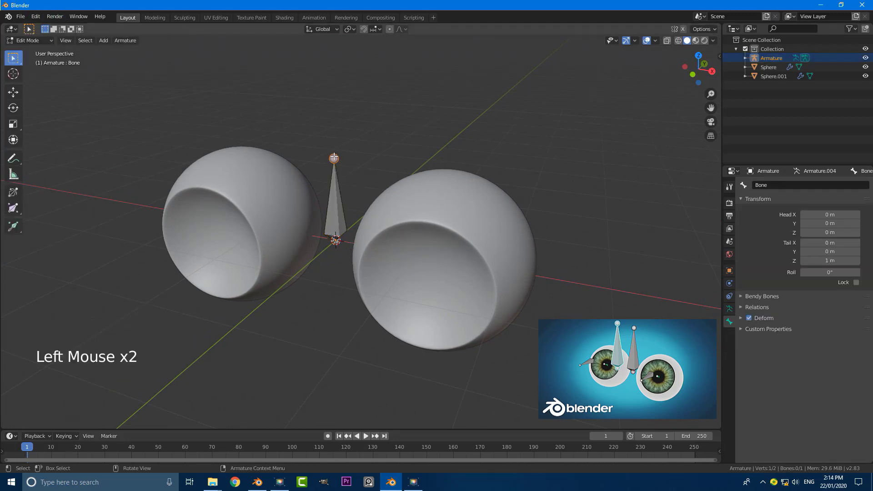
key("g")
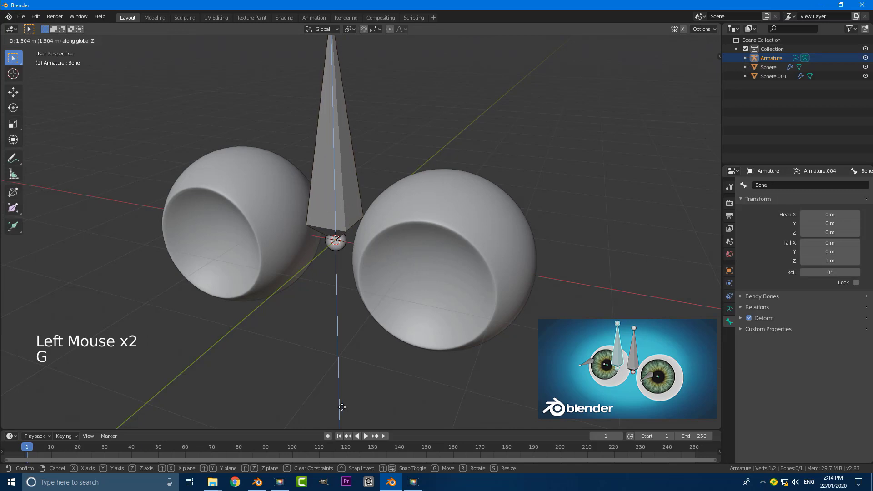
left_click(342, 407)
- Select the whole bone between the eyeballs and rename it head
scroll(358, 223, "down", 4)
middle_click_drag(359, 222, 346, 229)
scroll(344, 229, "up", 2)
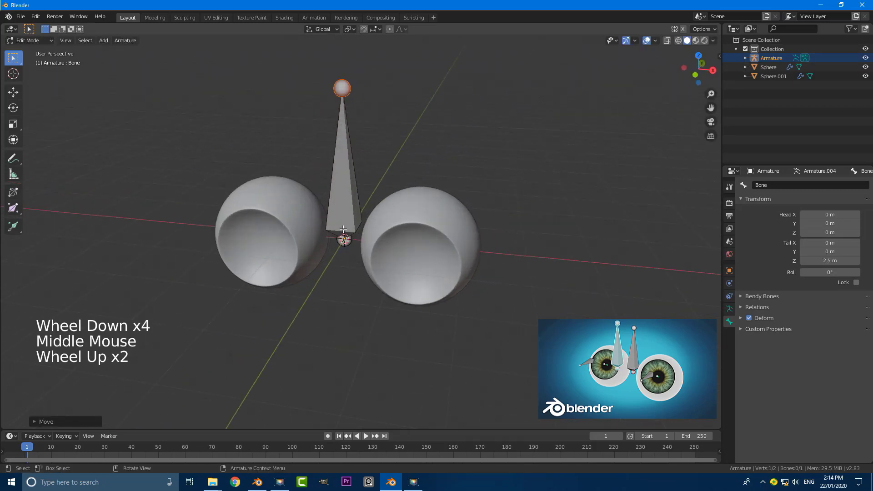
left_click(343, 174)
key("g")
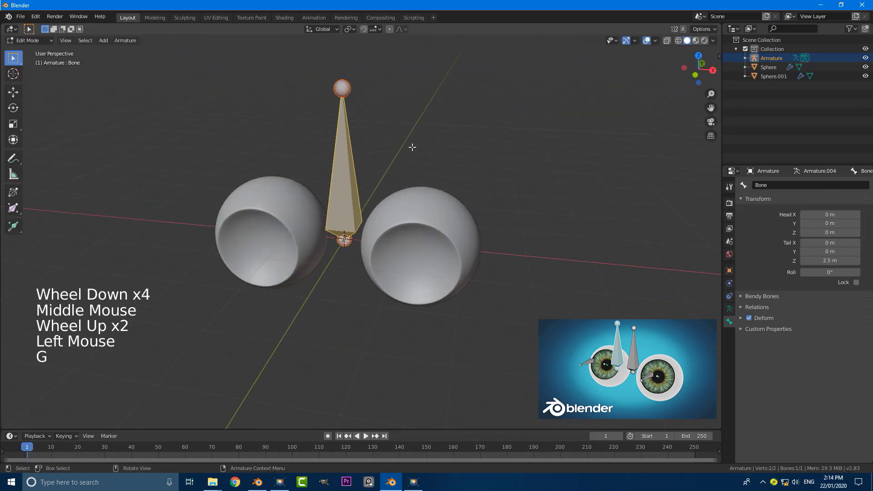
middle_click_drag(413, 146, 370, 137)
scroll(369, 136, "up", 1)
left_click(733, 324)
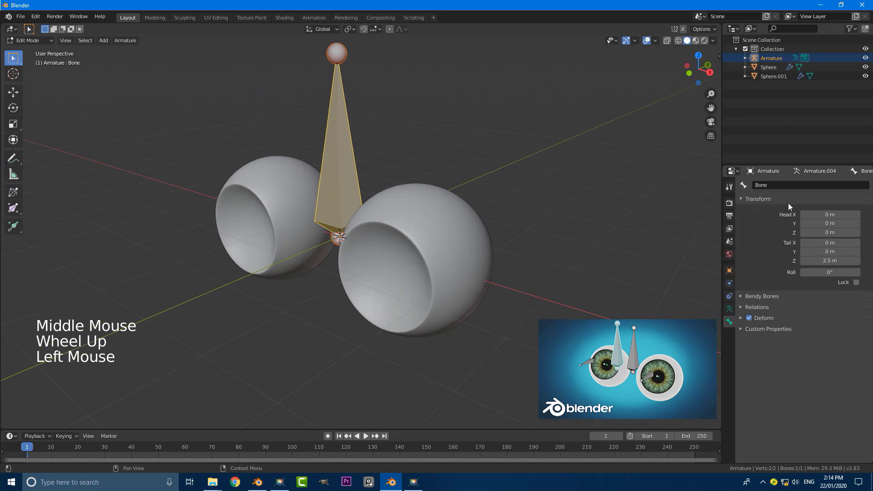
double_click(774, 184)
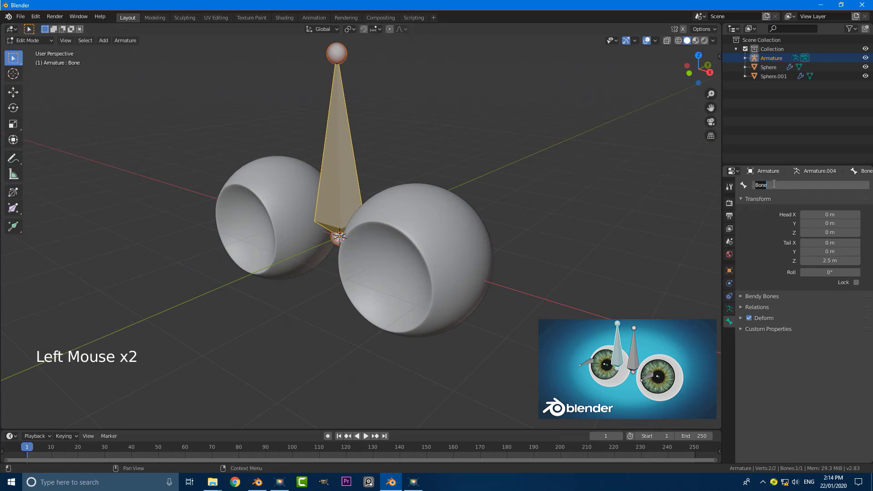
type("head")
key("Return")
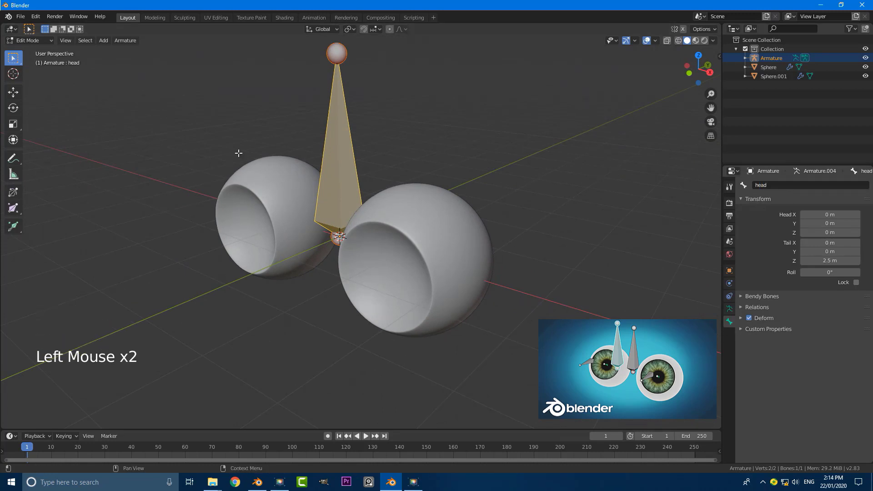
middle_click_drag(238, 152, 342, 135)
key("g")
key("Escape")
middle_click_drag(432, 284, 310, 336)
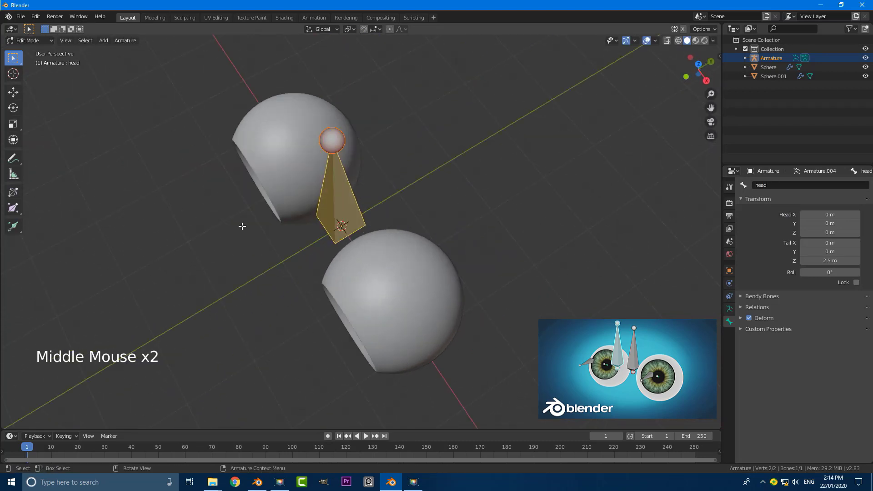
middle_click_drag(272, 214, 381, 59)
middle_click_drag(424, 113, 437, 206)
- Deselect the head bone, return to Object Mode and select the Sphere.001 eyeball
key("alt+a")
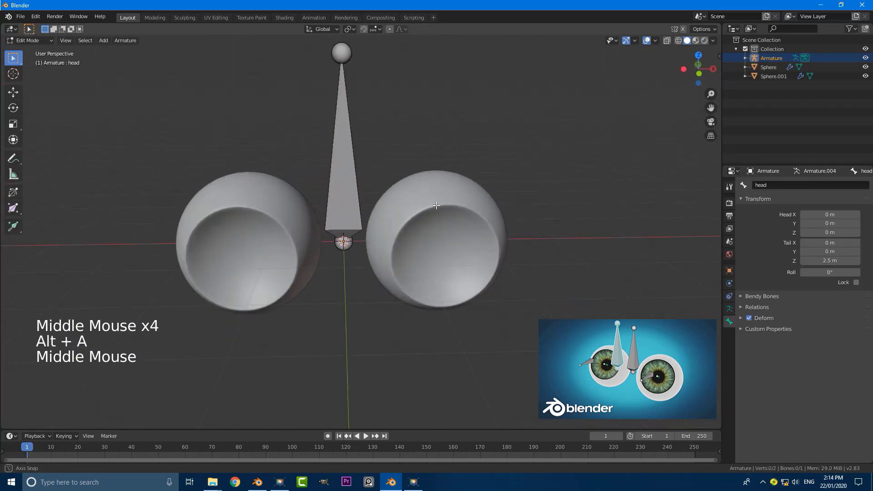
left_click(29, 41)
left_click(39, 51)
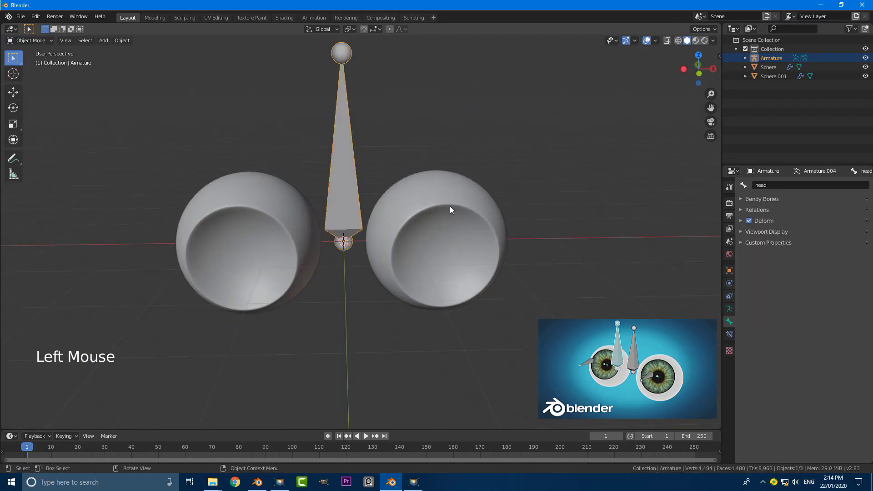
left_click(445, 195)
middle_click_drag(445, 196, 450, 221)
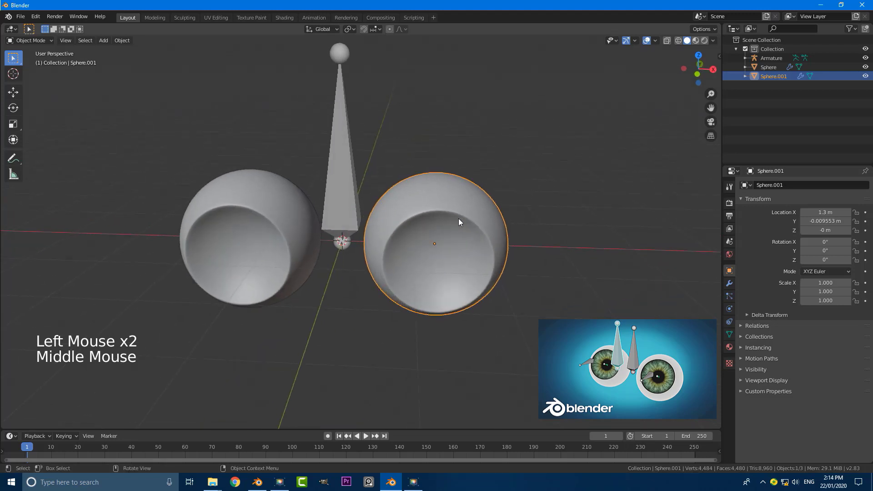
- Snap the 3D cursor to the active Sphere.001 eyeball and check its placement from the front and top views
key("KP_1")
key("g")
middle_click_drag(484, 234, 323, 224)
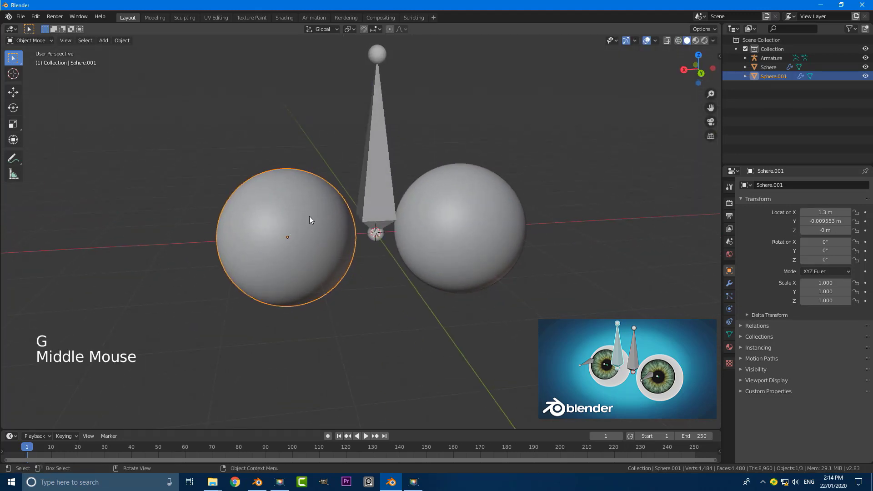
key("KP_1")
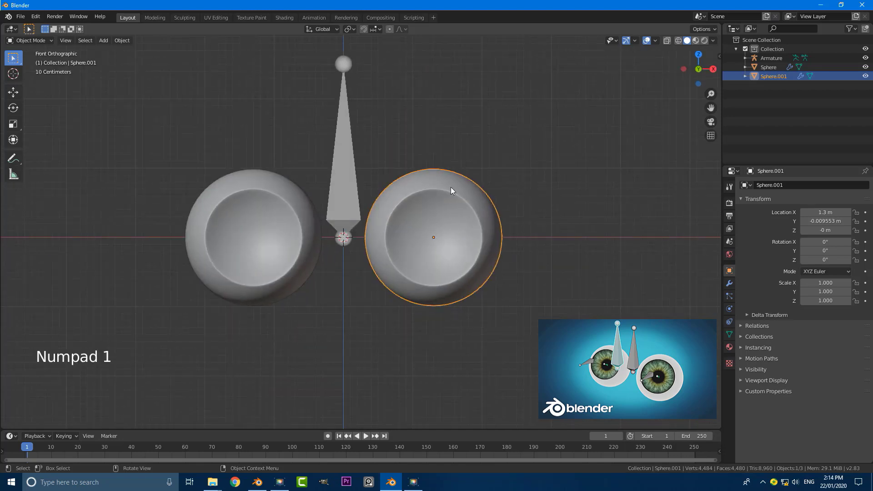
scroll(436, 222, "up", 1)
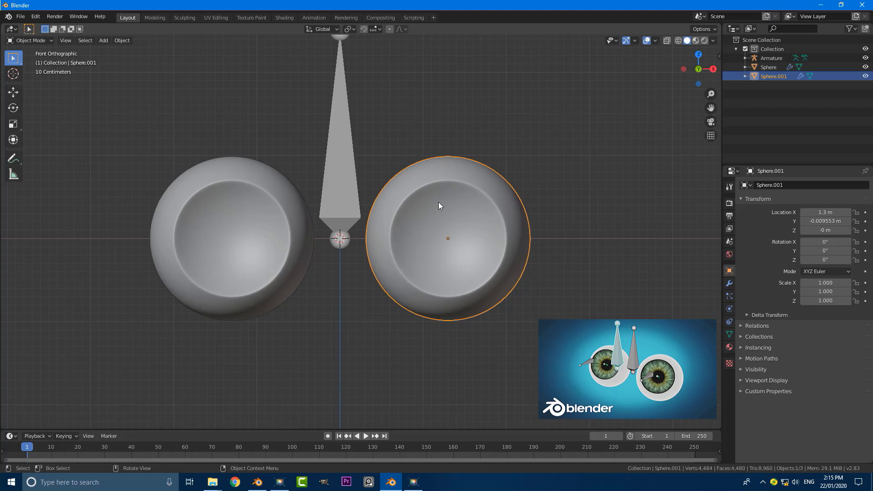
key("shift+s")
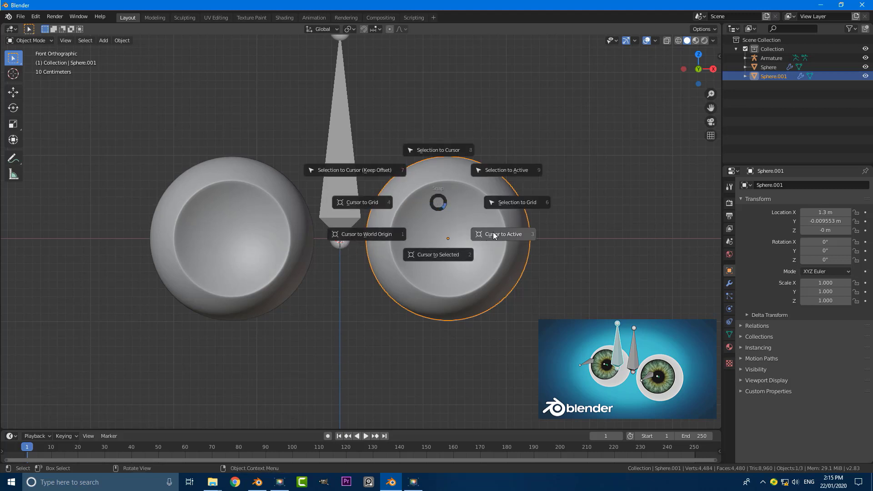
left_click(506, 234)
scroll(326, 244, "up", 2)
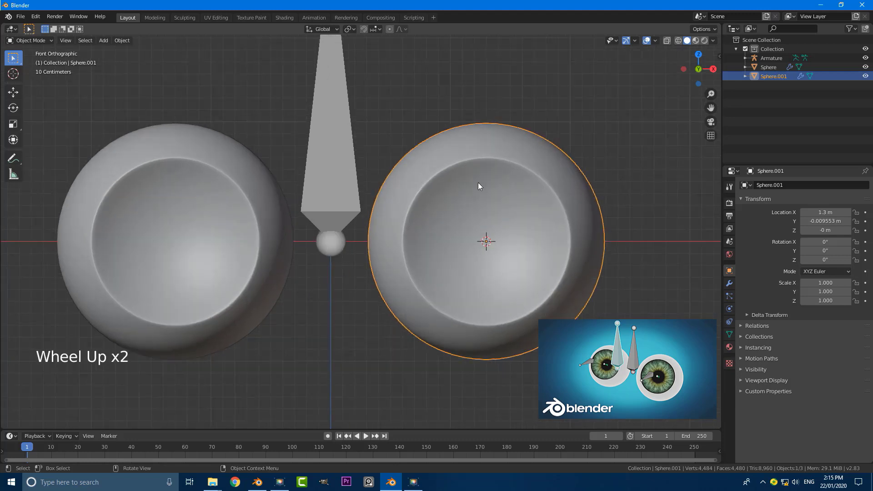
middle_click_drag(478, 182, 485, 270)
key("KP_7")
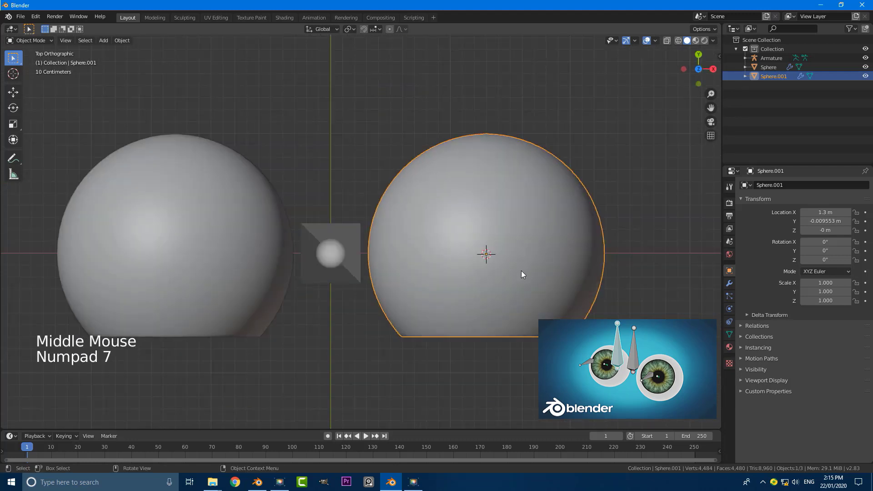
- Try a trackball rotation on the Sphere.001 eyeball in top view and undo it
scroll(527, 259, "down", 1)
key("r")
key("r")
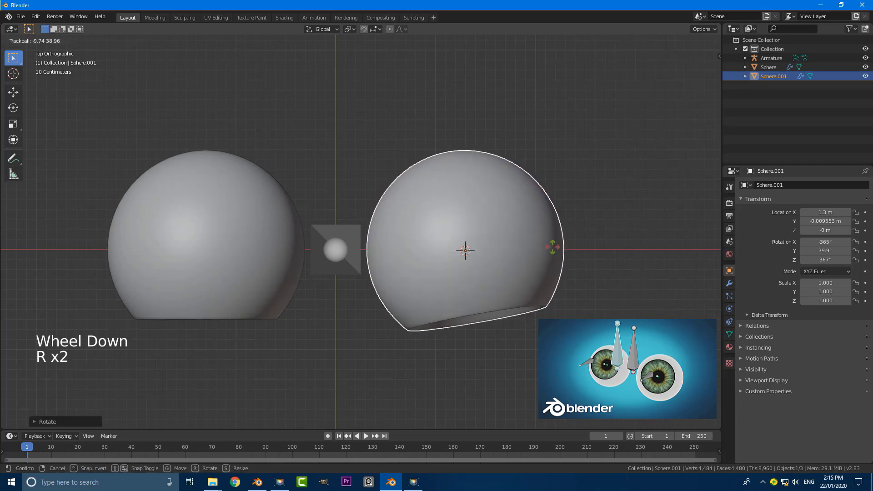
left_click(494, 265)
scroll(490, 267, "up", 2)
key("ctrl+z")
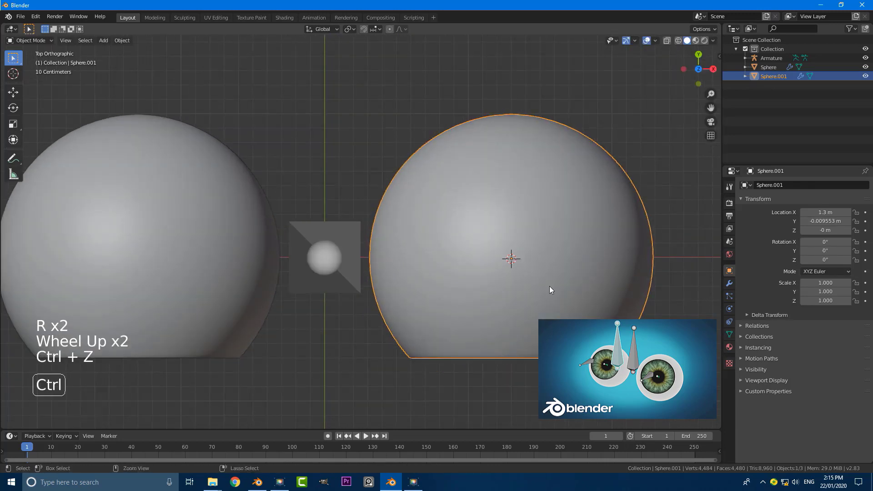
scroll(508, 309, "down", 1)
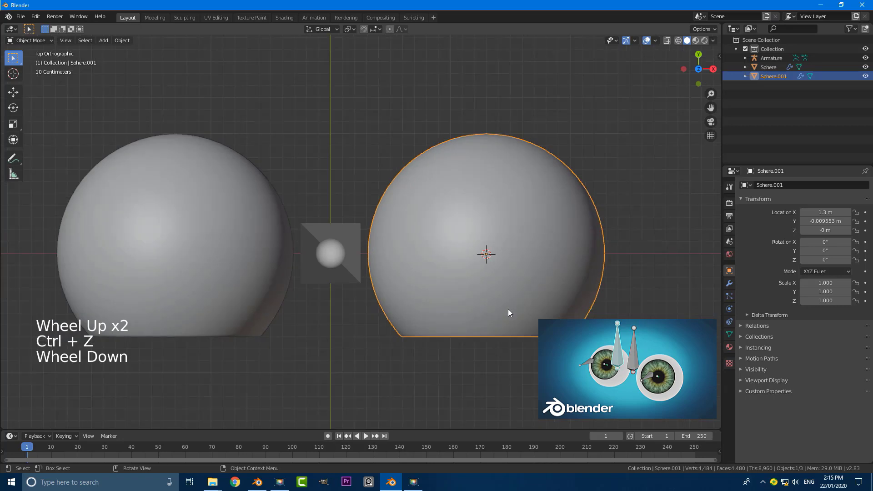
- Select the armature in front view and enter its Edit Mode
key("KP_1")
left_click(334, 133)
scroll(318, 163, "down", 4)
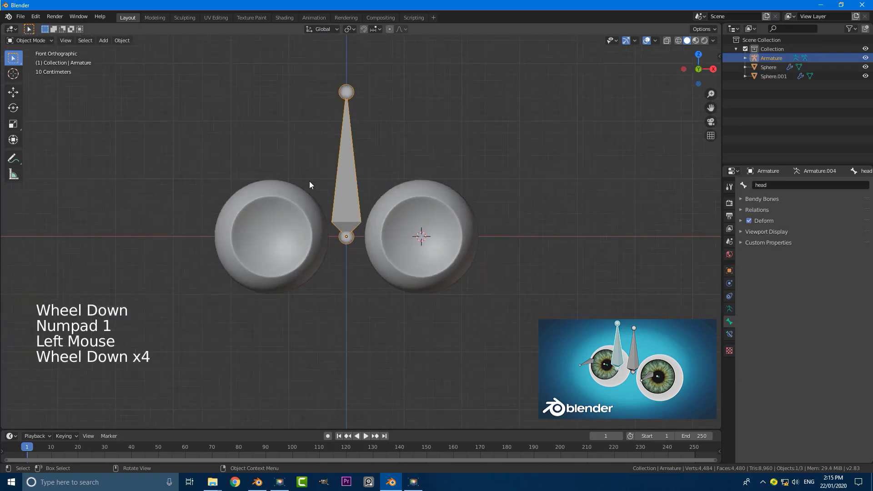
left_click(43, 39)
scroll(32, 61, "up", 2)
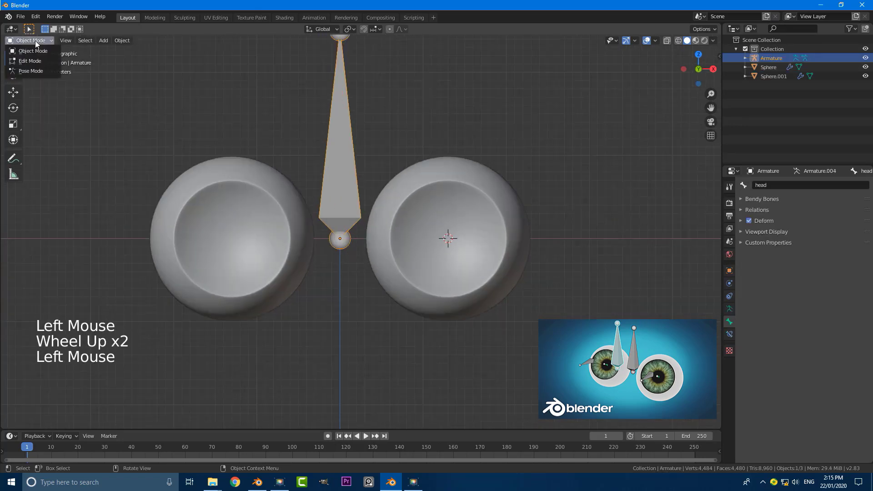
left_click(30, 61)
scroll(411, 197, "up", 2)
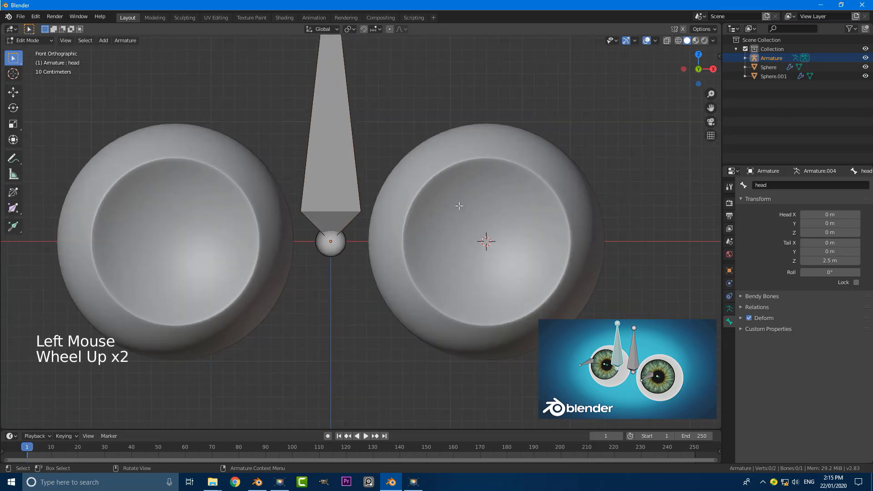
- Switch the viewport to wireframe shading and add a bone at the 3D cursor inside the Sphere.001 eyeball
key("z")
left_click(403, 217)
scroll(513, 232, "down", 2)
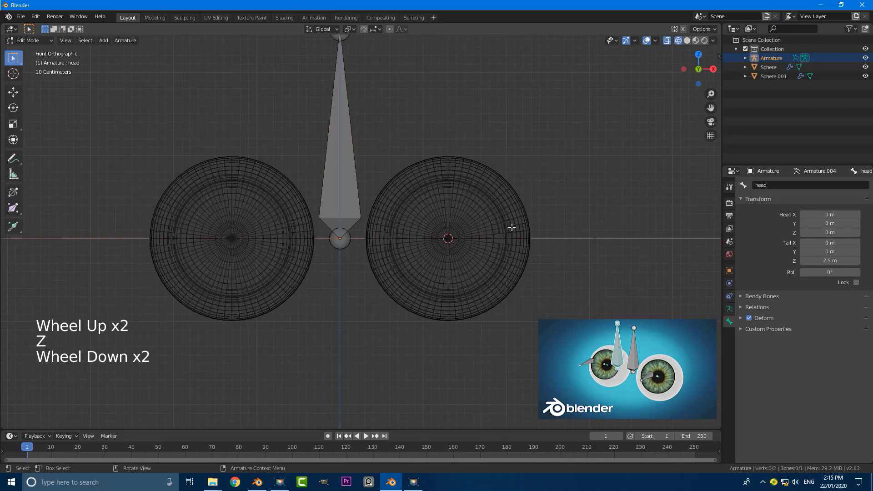
key("shift+a")
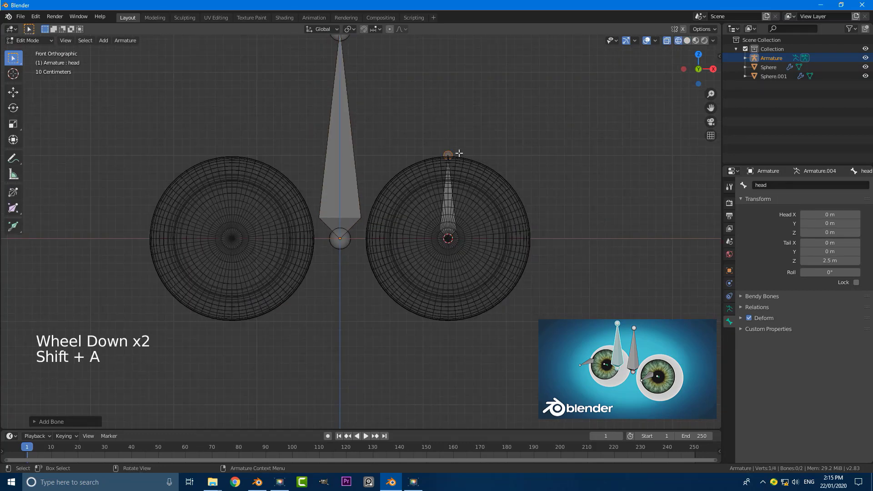
scroll(446, 189, "down", 4)
middle_click_drag(446, 189, 398, 203)
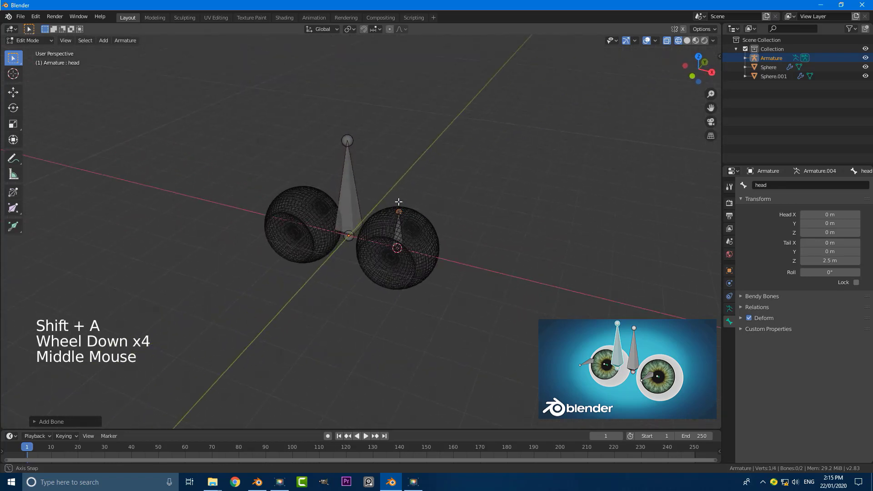
scroll(400, 218, "up", 2)
key("KP_1")
scroll(403, 234, "up", 1)
scroll(380, 227, "up", 1)
- Return to Object Mode, select the Sphere eyeball and snap the 3D cursor to it
left_click(41, 40)
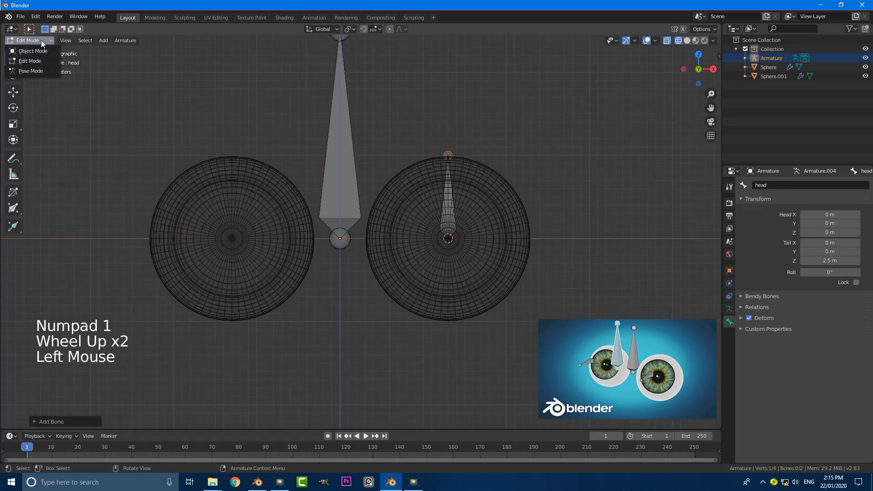
left_click(39, 49)
left_click(212, 163)
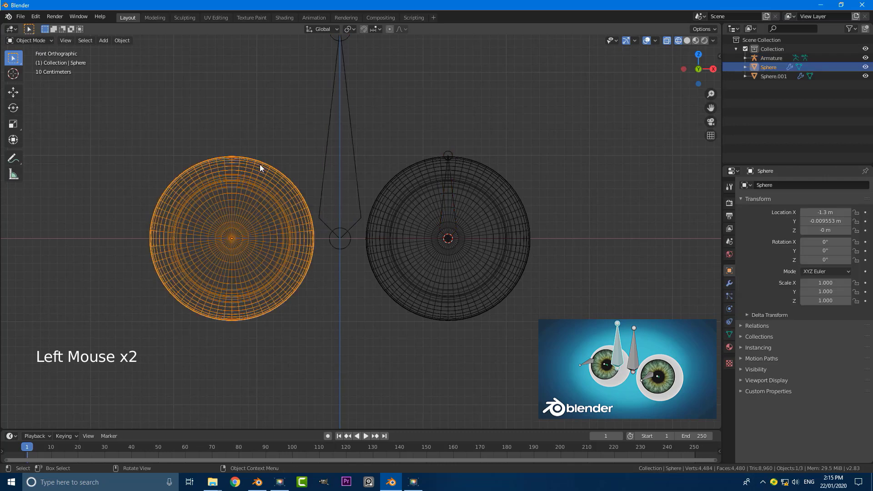
scroll(204, 221, "down", 1)
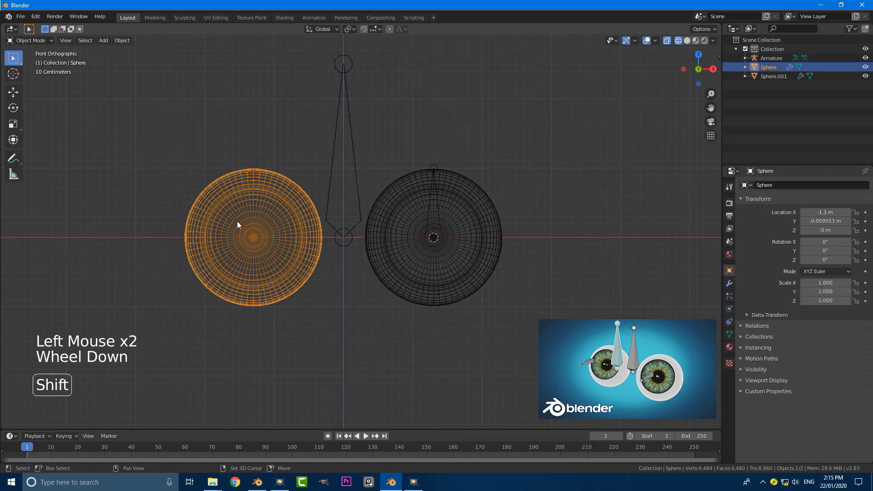
key("shift+s")
key("shift+s")
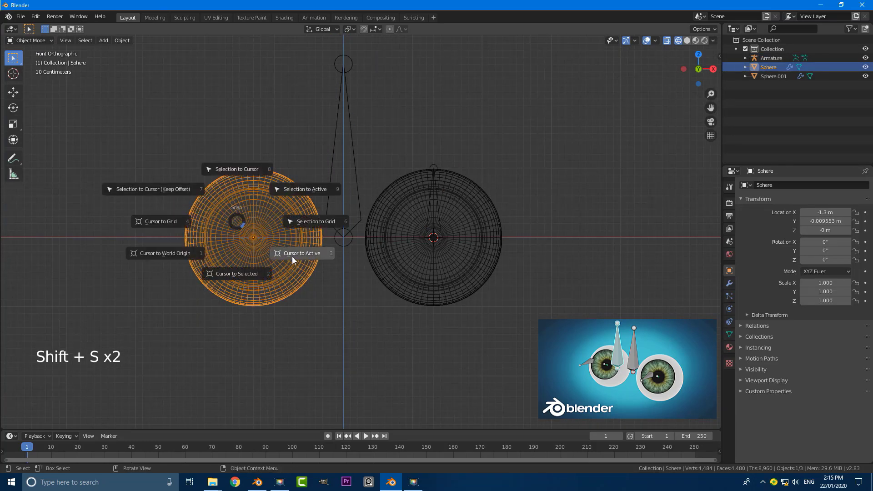
left_click(292, 257)
middle_click_drag(332, 254, 274, 279)
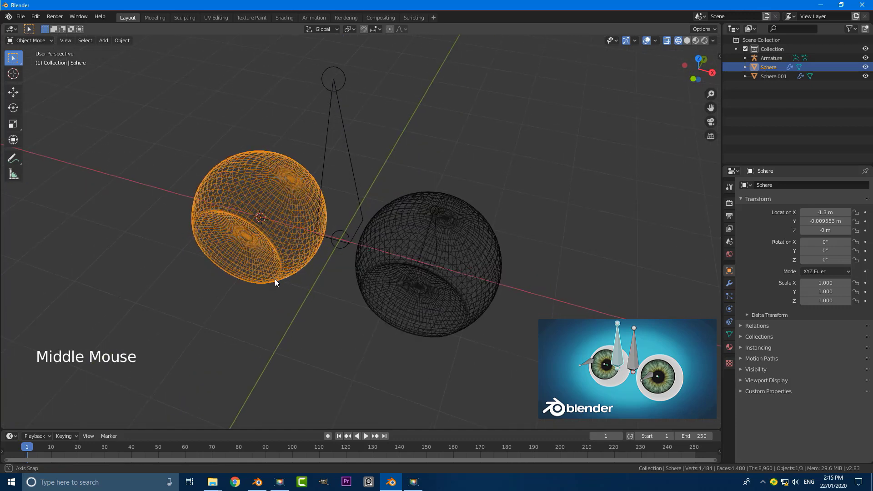
key("KP_7")
scroll(248, 242, "up", 1)
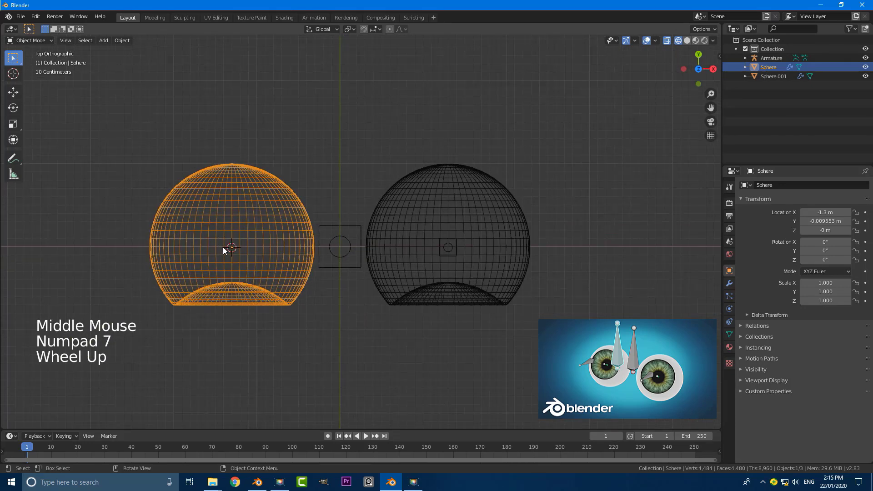
- In the armature's Edit Mode, deselect everything and add a bone at the 3D cursor inside the Sphere eyeball
left_click(350, 228)
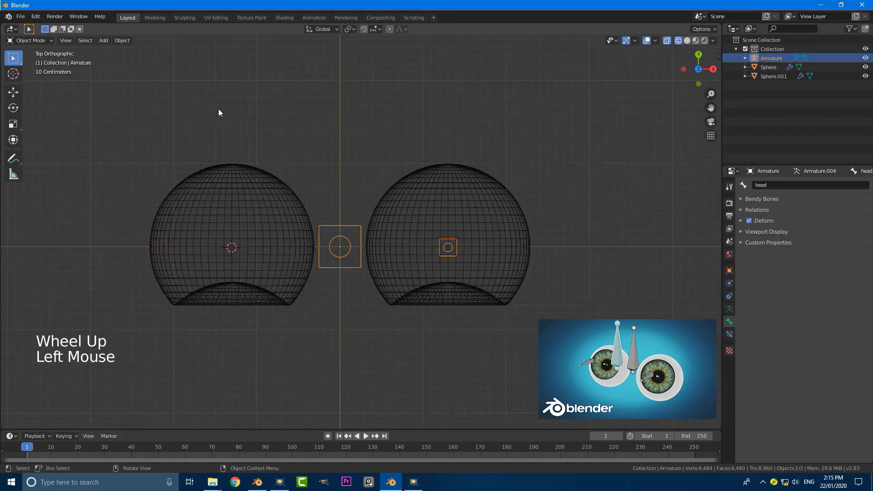
left_click(48, 40)
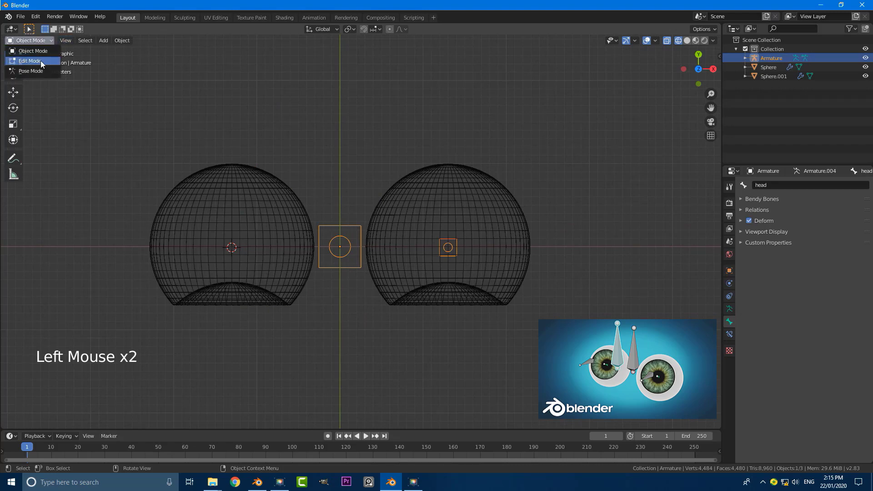
left_click(40, 61)
middle_click_drag(336, 288, 367, 240)
key("alt+a")
key("KP_1")
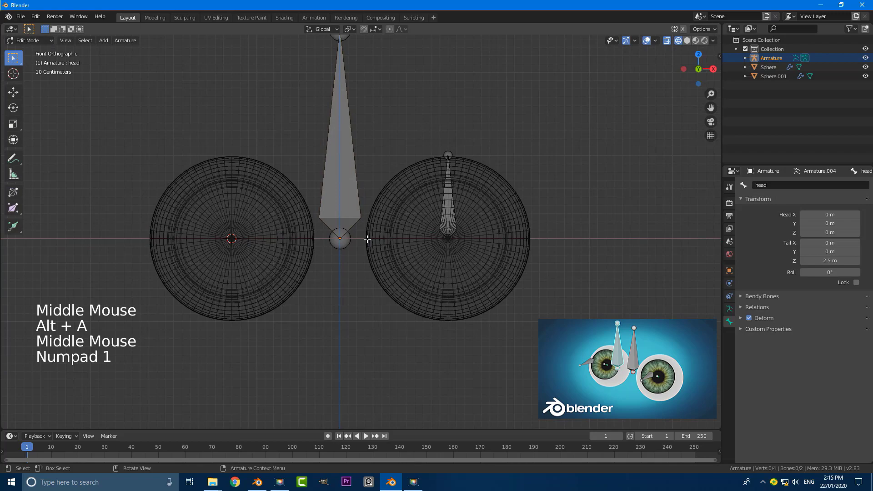
key("shift+a")
- Select both eye bones and the head bone last, and parent the eye bones to the head bone with Keep Offset
left_click(479, 182)
left_click(456, 180)
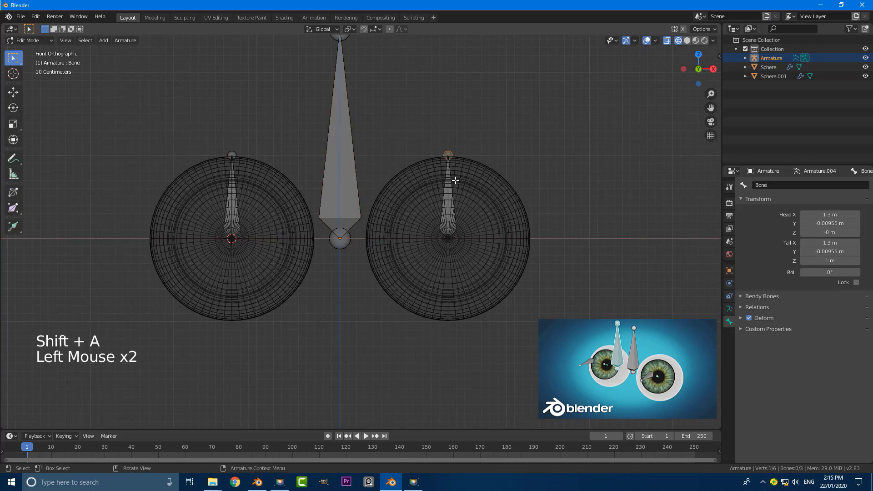
middle_click_drag(412, 195, 419, 238)
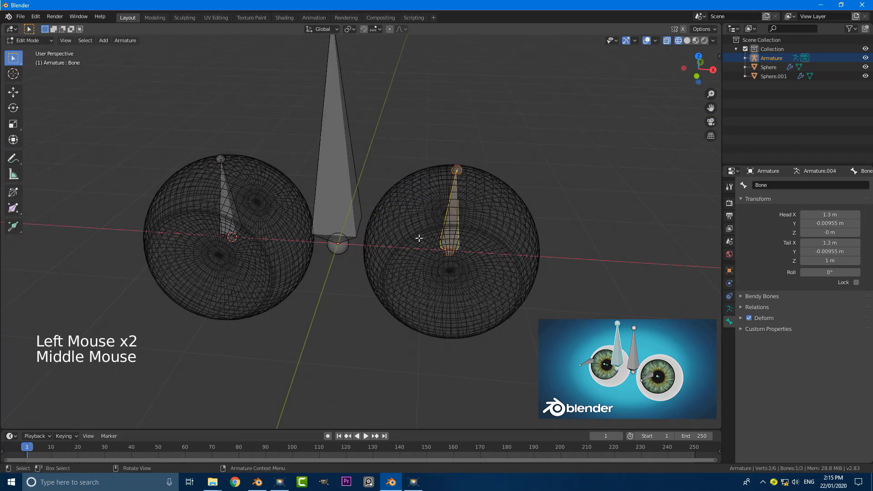
left_click(230, 208, "shift")
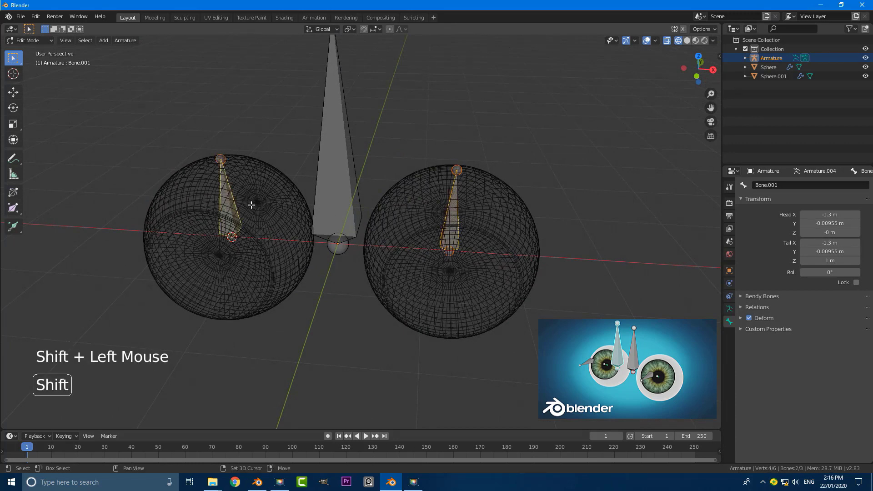
scroll(327, 184, "down", 3)
scroll(339, 179, "up", 1)
key("shift")
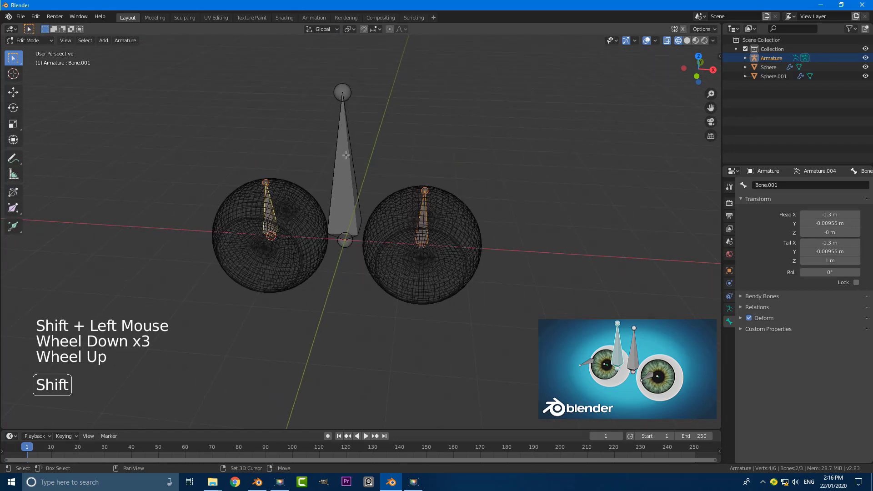
left_click(345, 155, "shift")
key("ctrl")
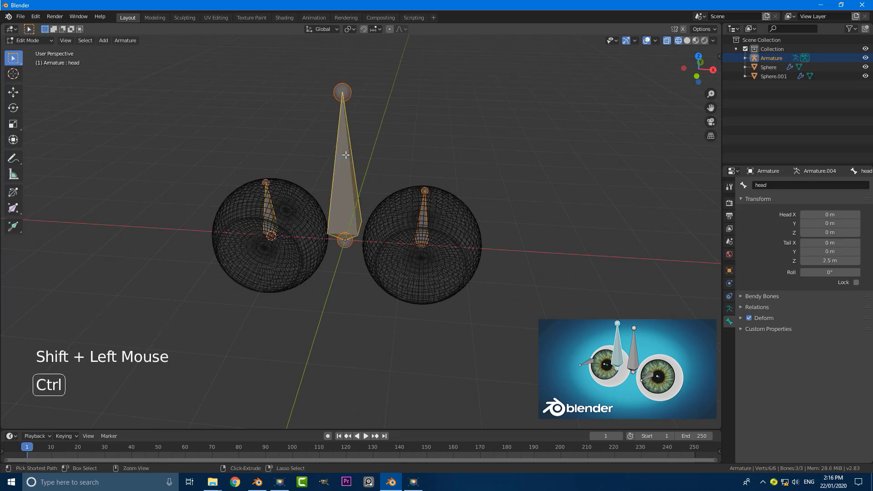
key("ctrl+p")
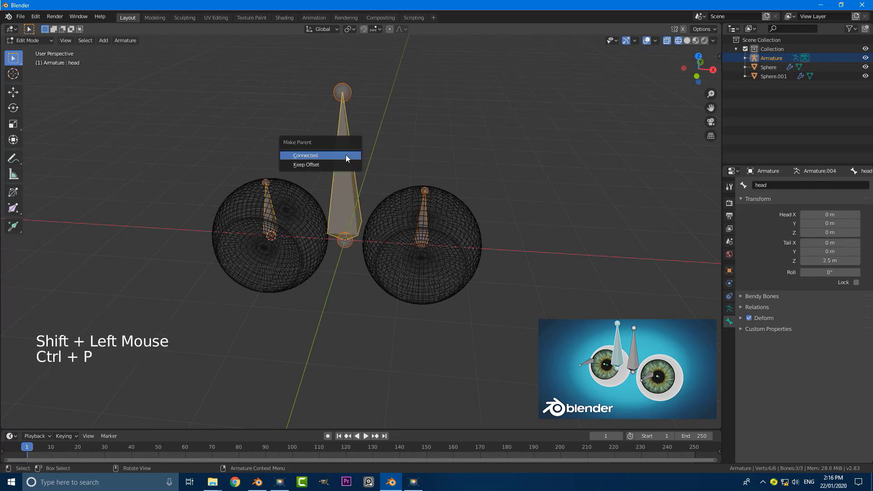
left_click(306, 165)
middle_click_drag(341, 170, 443, 172)
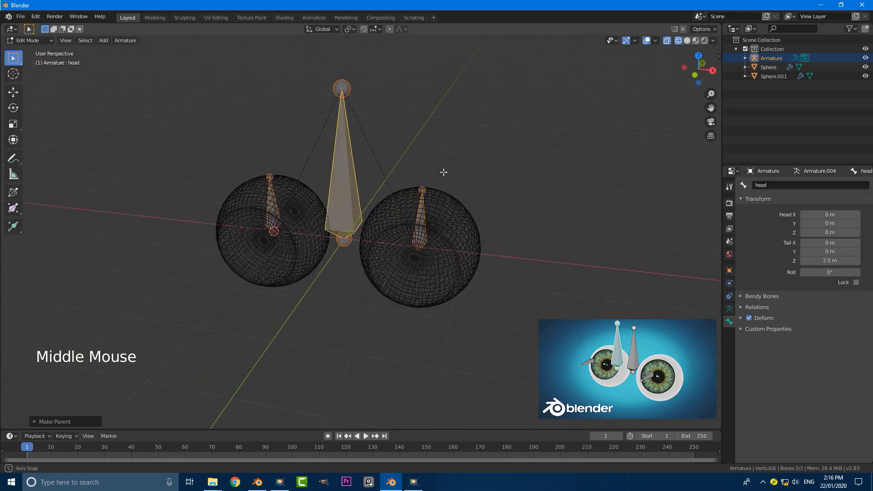
- Snap the 3D cursor to the world origin at the base of the head bone
scroll(255, 228, "up", 2)
middle_click_drag(255, 228, 334, 230, "shift")
scroll(335, 230, "up", 1)
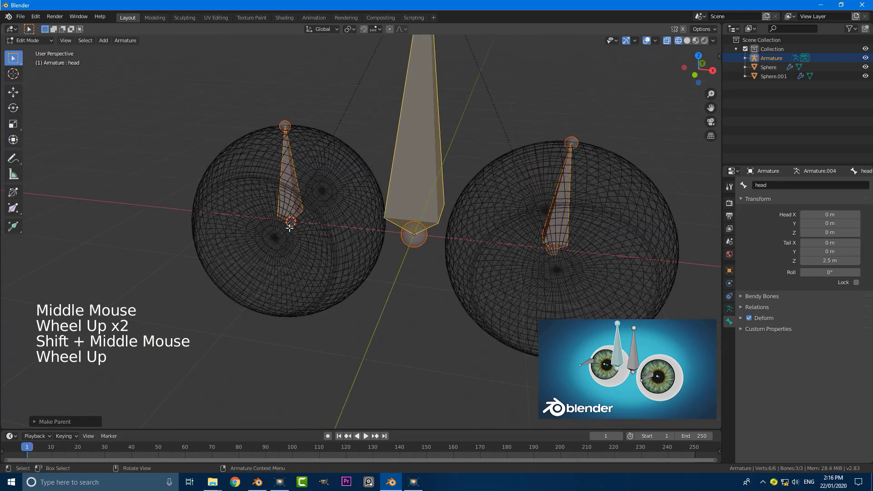
scroll(290, 221, "up", 1)
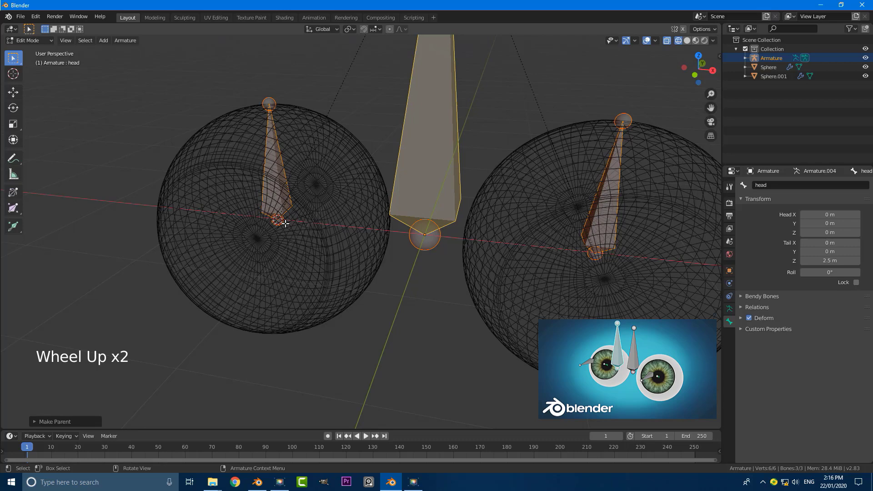
key("shift+s")
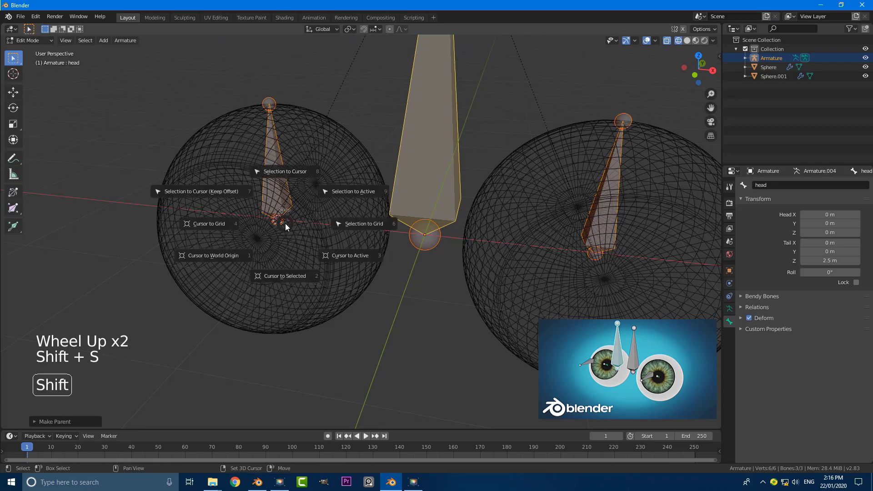
left_click(220, 256)
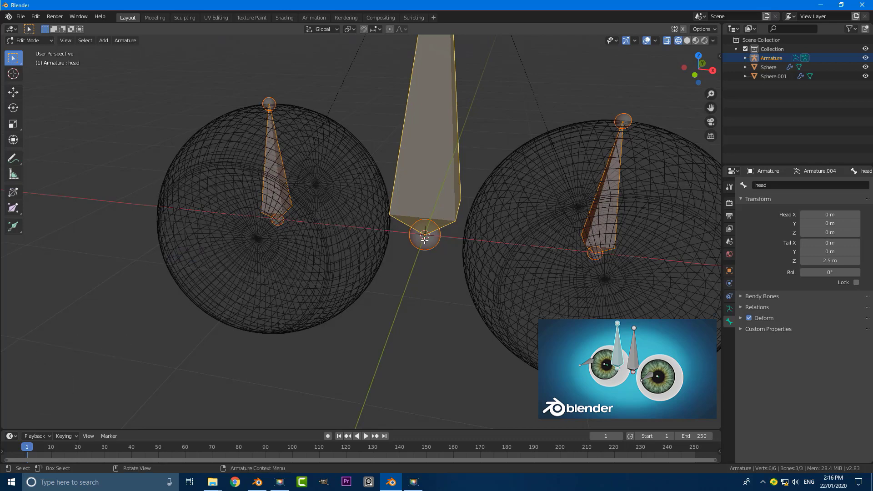
- Clear the bone selection and select only the two eye bones, with the one in the Sphere eyeball active
middle_click_drag(425, 239, 425, 245)
key("alt+a")
scroll(424, 246, "up", 1)
scroll(425, 246, "down", 1)
scroll(425, 247, "down", 1)
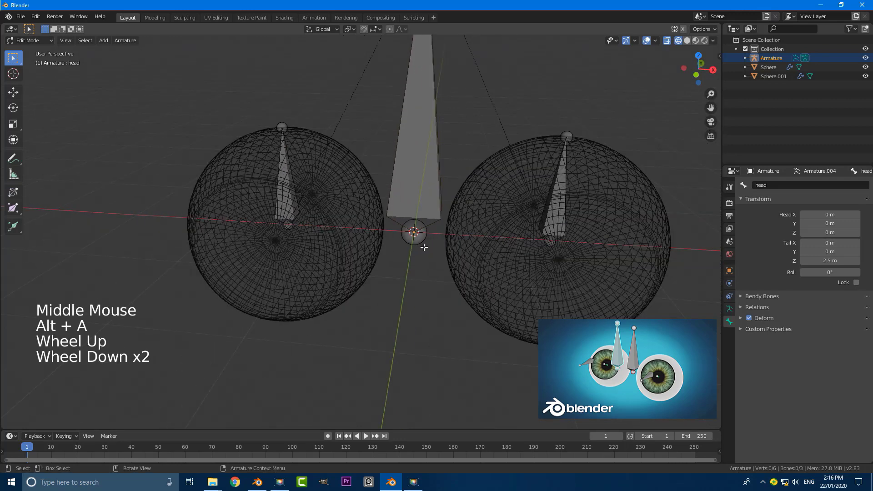
left_click(556, 182)
left_click(287, 182, "shift")
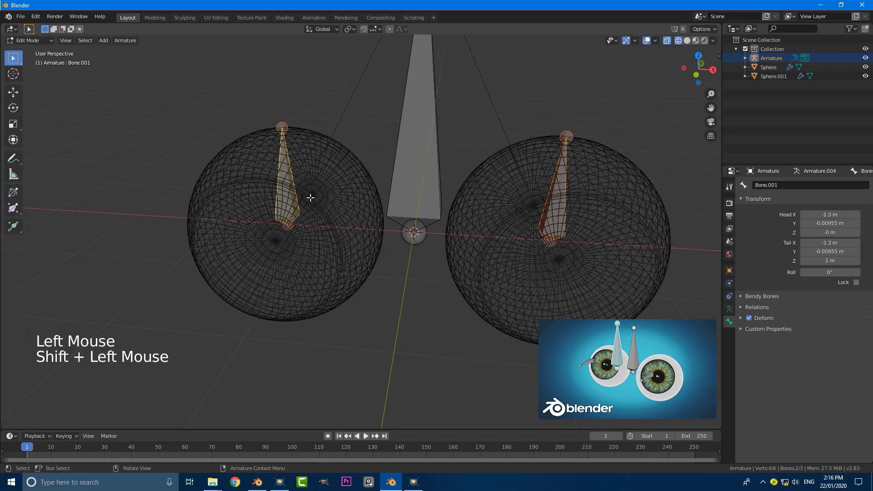
- Try to rotate both eye bones by -90° around their median point in right orthographic view
key("KP_3")
scroll(437, 215, "up", 1)
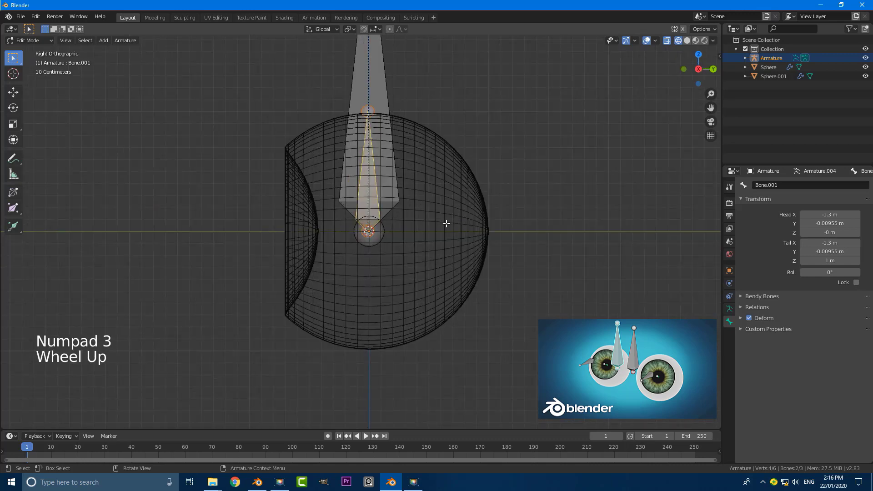
type("r-90")
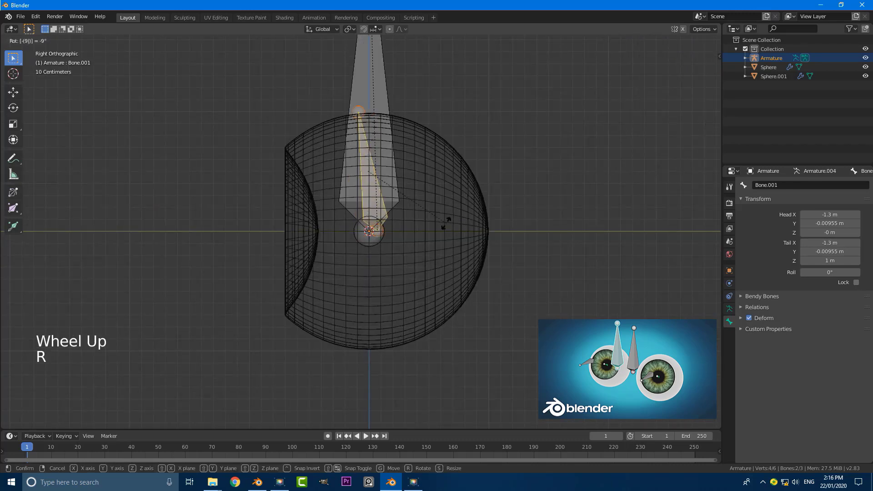
key("Return")
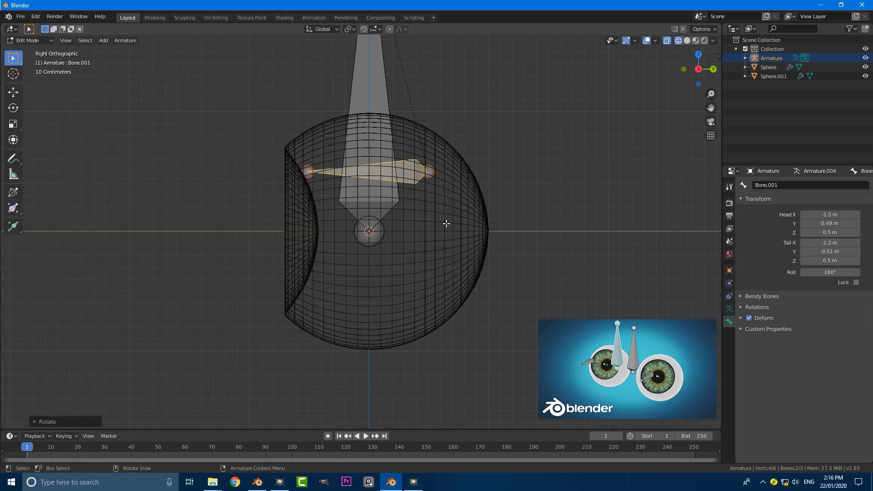
middle_click_drag(399, 187, 395, 236, "shift")
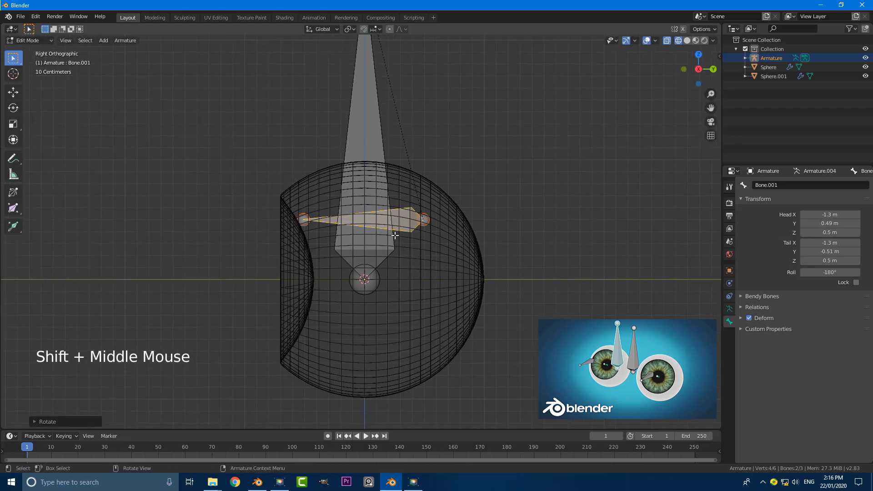
key("ctrl+z")
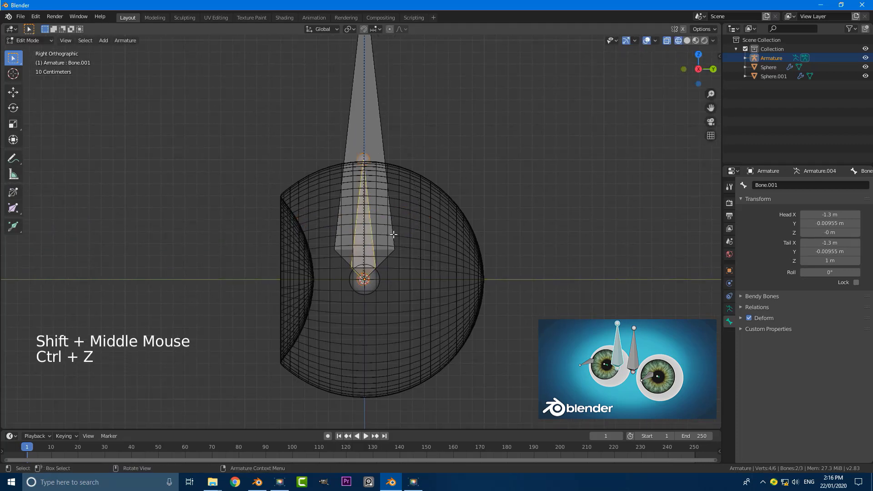
- Set the transform pivot point to 3D Cursor and rotate both eye bones by -90° in right orthographic view
middle_click_drag(378, 182, 418, 274)
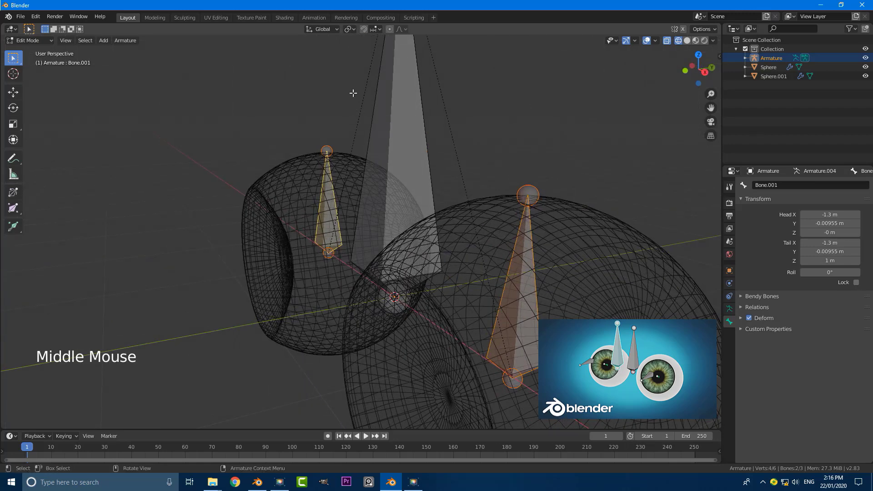
left_click(350, 29)
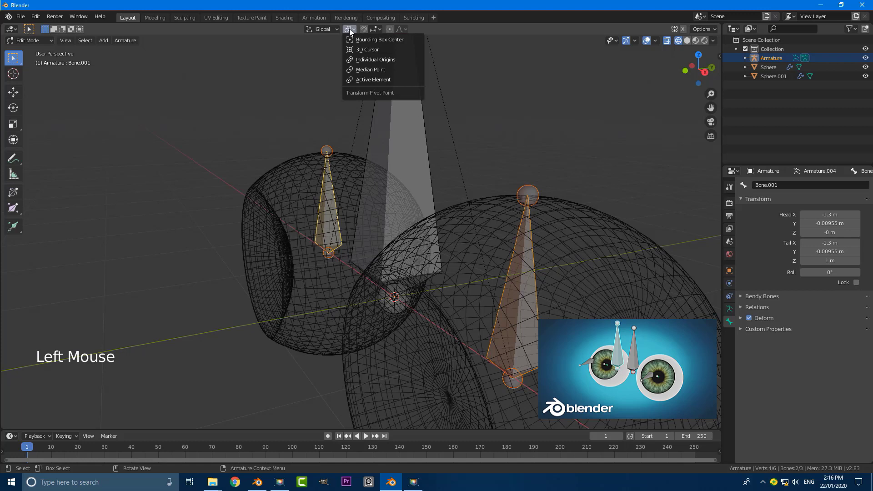
left_click(387, 50)
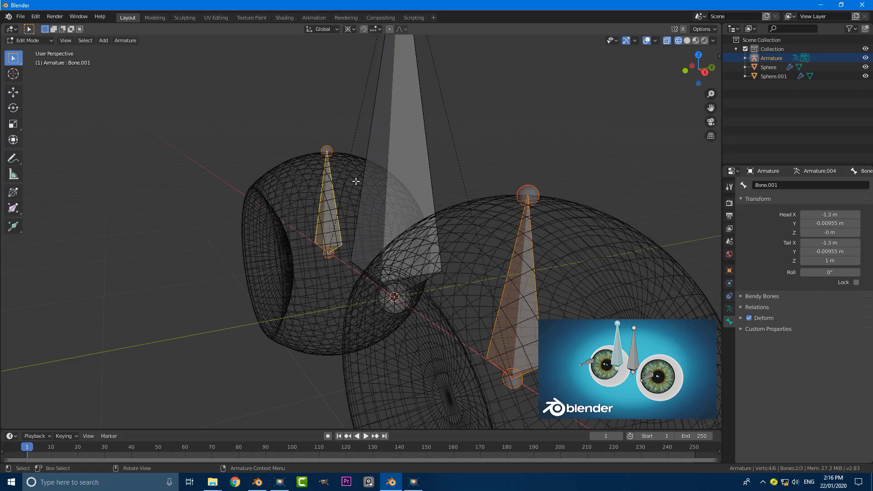
key("KP_3")
scroll(389, 263, "up", 1)
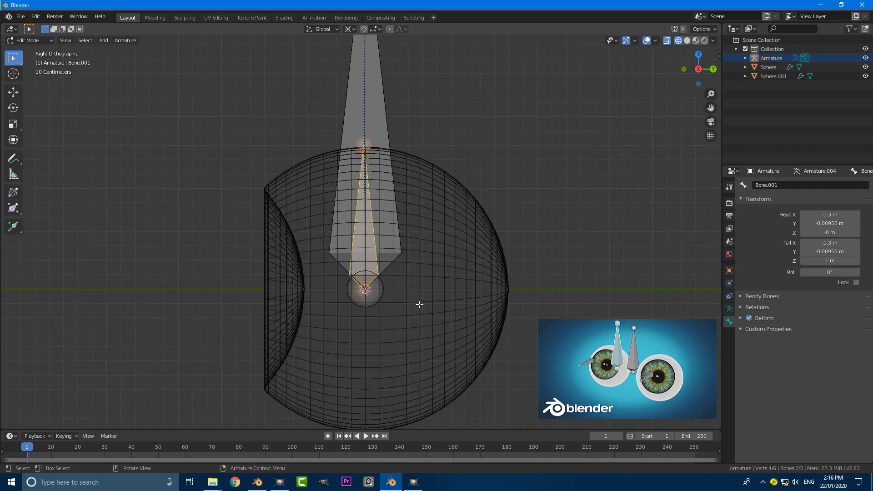
type("r-90")
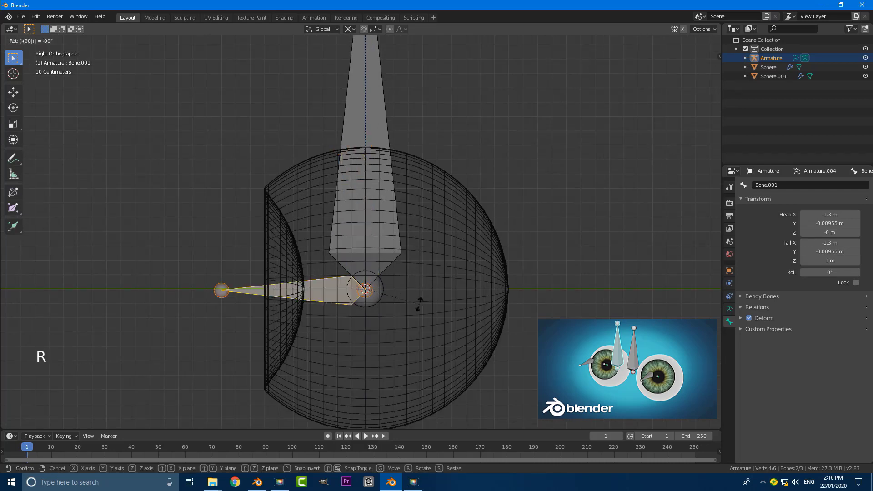
key("Return")
middle_click_drag(419, 306, 514, 289)
scroll(400, 308, "down", 3)
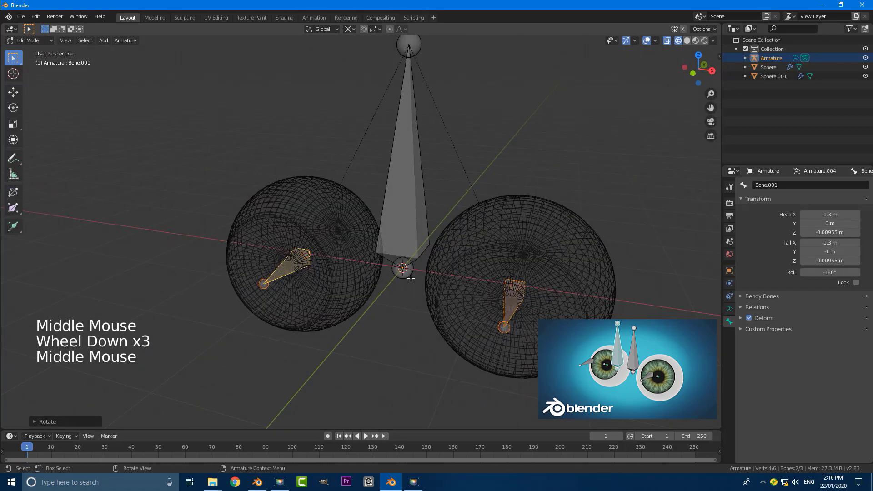
- Set the transform pivot point back to Median Point and switch the viewport to solid shading
middle_click_drag(446, 287, 358, 146)
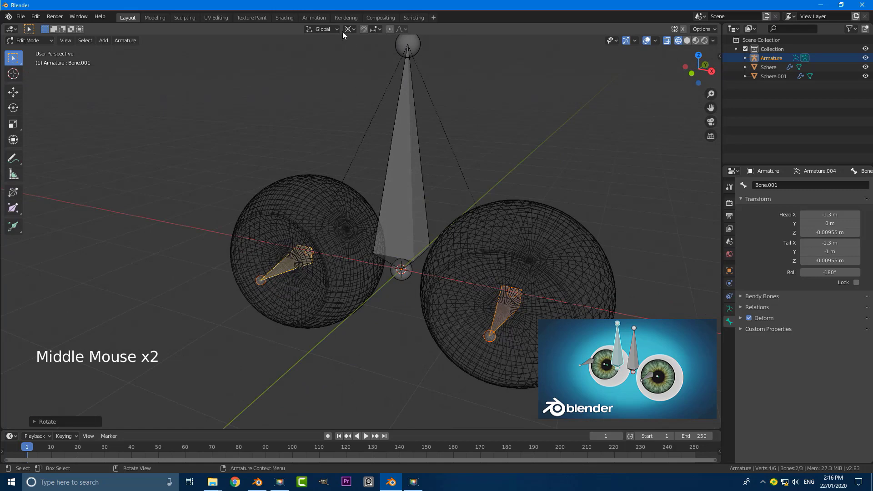
left_click(348, 28)
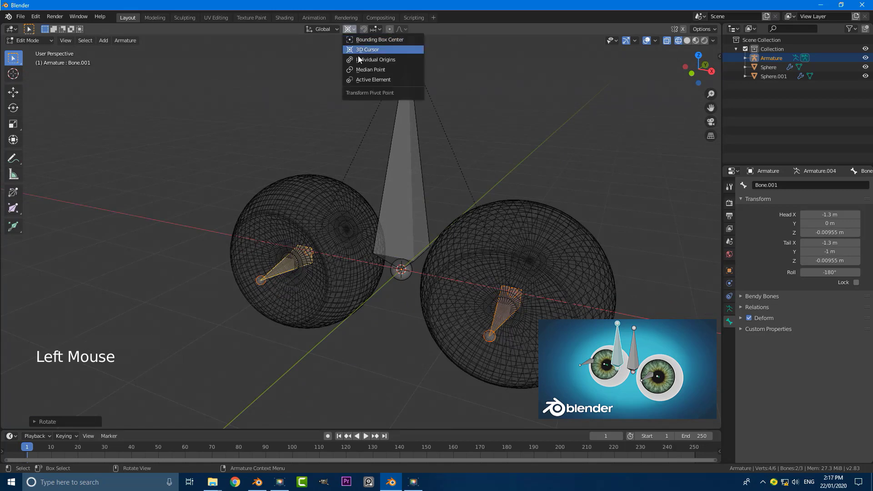
left_click(405, 64)
scroll(462, 188, "down", 1)
middle_click_drag(462, 189, 449, 205)
middle_click_drag(354, 312, 360, 286, "shift")
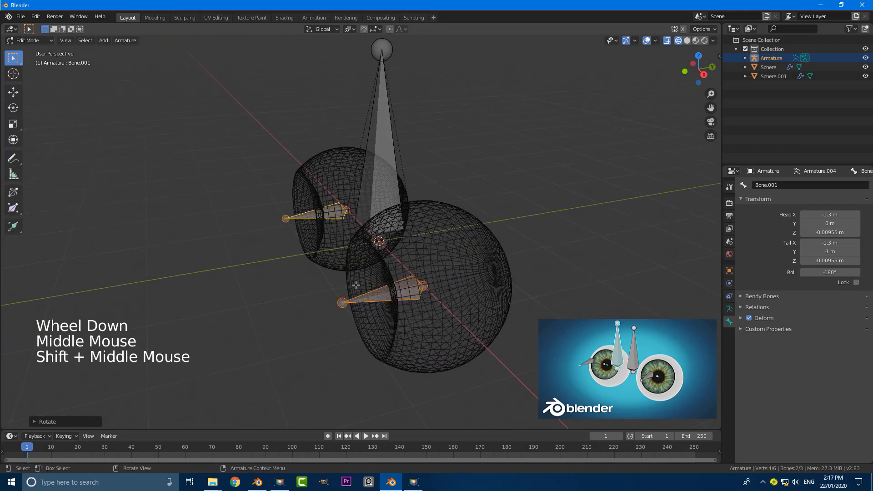
key("z")
- Select the eye bone on the positive X side and rename it eye.L
scroll(419, 287, "up", 1)
mouse_move(419, 288)
middle_mouse_down()
mouse_move(440, 274)
mouse_move(480, 294)
middle_mouse_up()
left_click(480, 293)
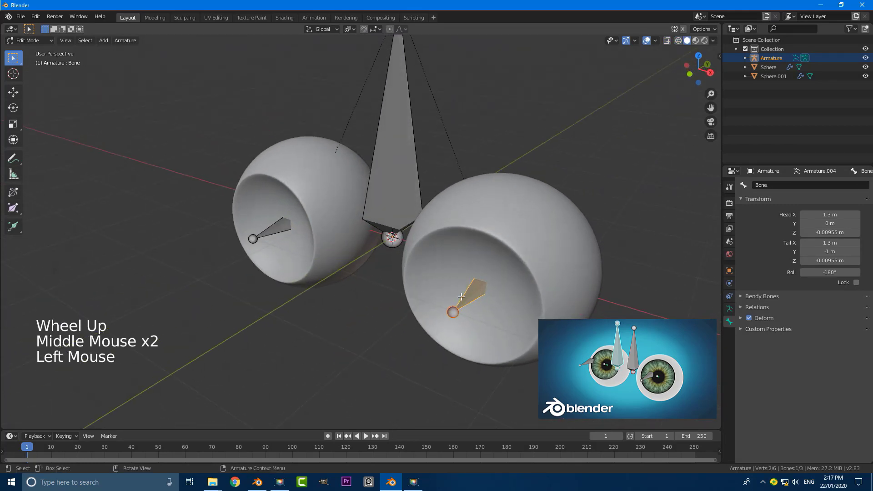
double_click(771, 183)
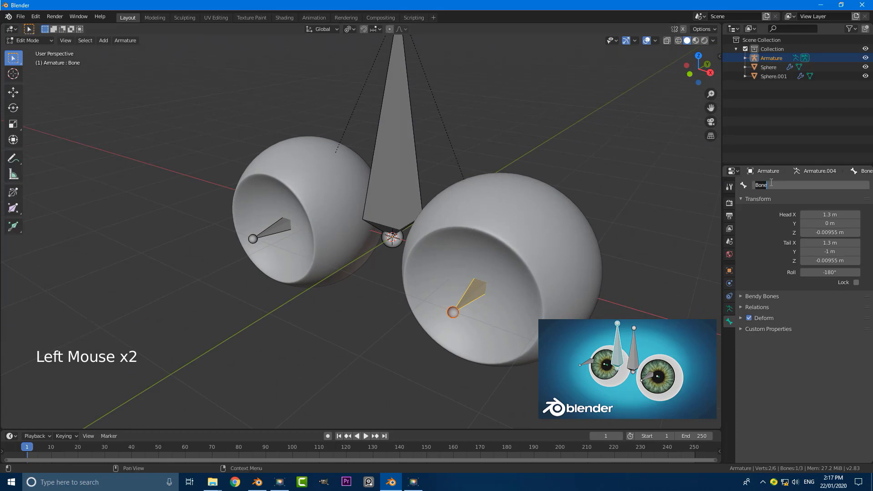
type("eye.")
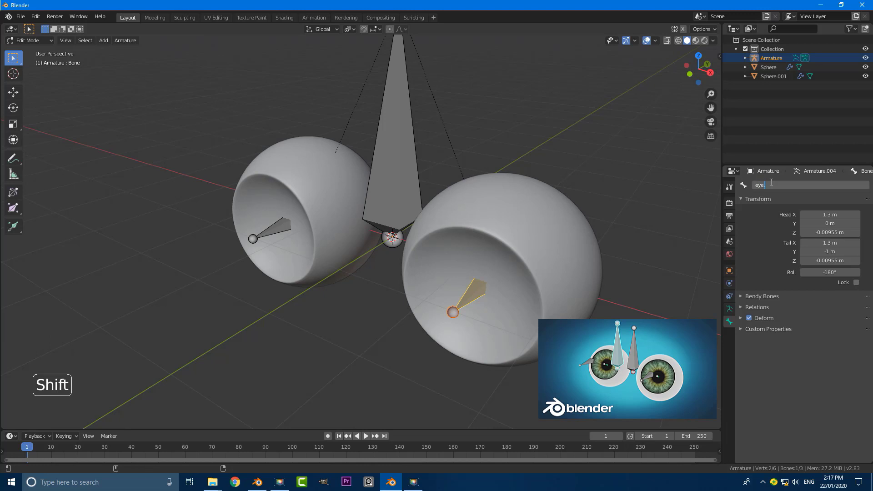
type("L")
key("Return")
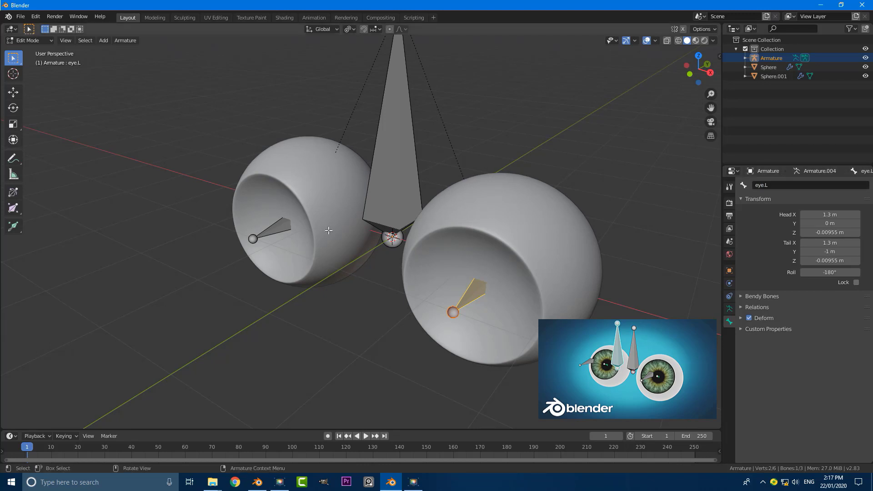
- Select the other eye bone, on the negative X side, and rename it eye.R
left_click(279, 227)
double_click(764, 186)
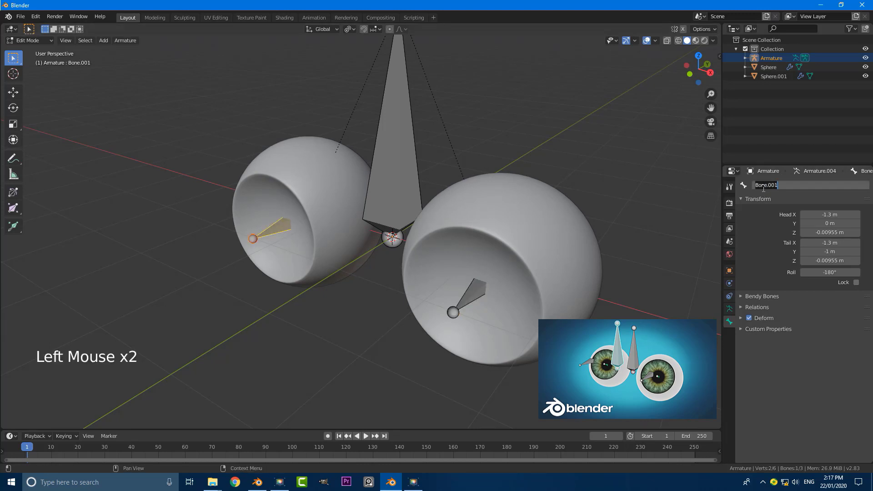
type("eye.R")
key("Return")
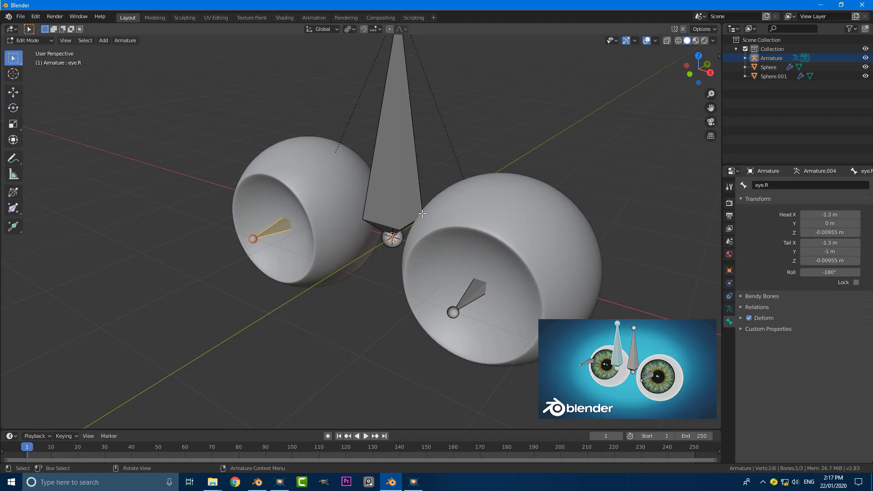
- Select both eye bones and duplicate them about 1.89 m along negative Y, in front of the eyeballs
scroll(424, 272, "down", 3)
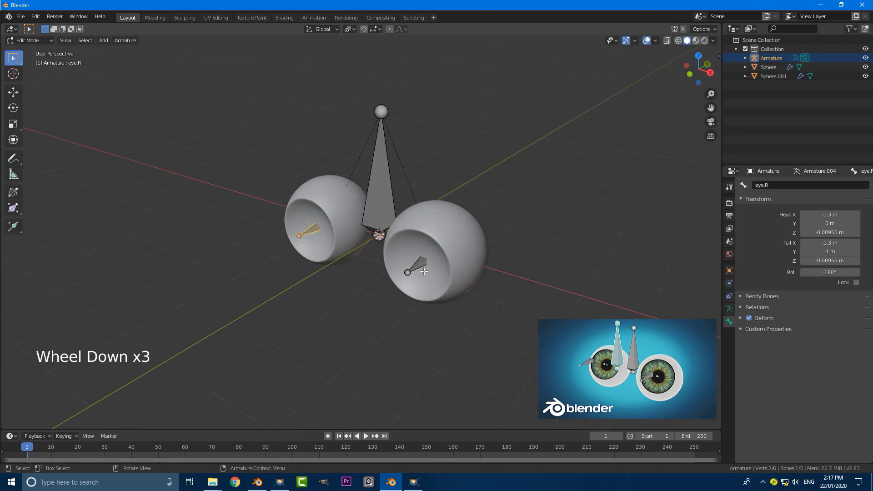
scroll(382, 221, "up", 2)
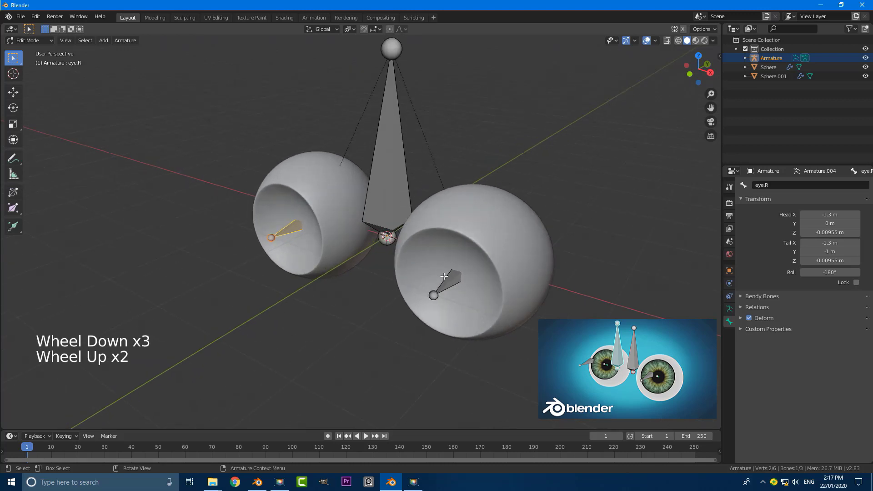
middle_click_drag(444, 276, 473, 255)
left_click(424, 283, "shift")
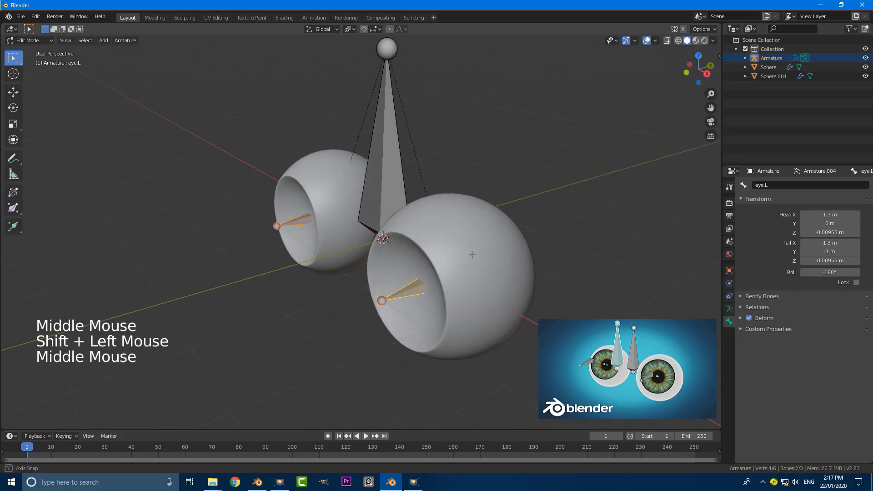
key("shift+d")
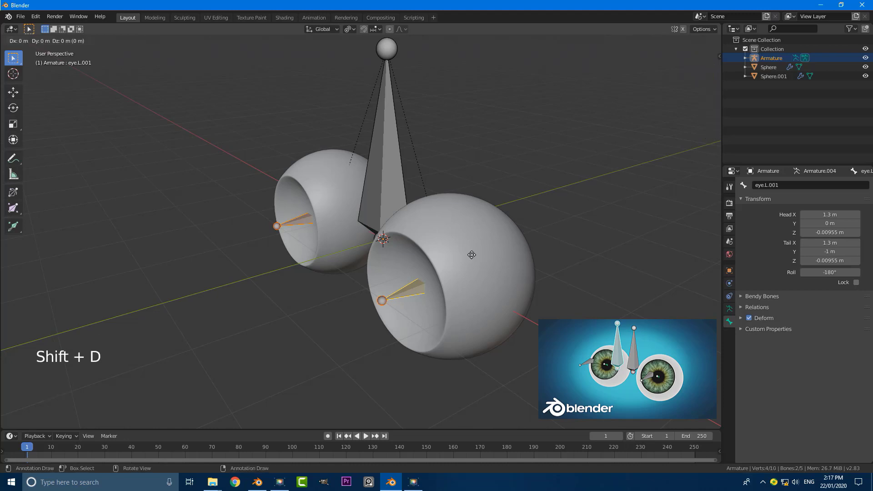
left_click(346, 305)
scroll(345, 305, "down", 3)
middle_click_drag(332, 305, 347, 296)
scroll(323, 299, "up", 2)
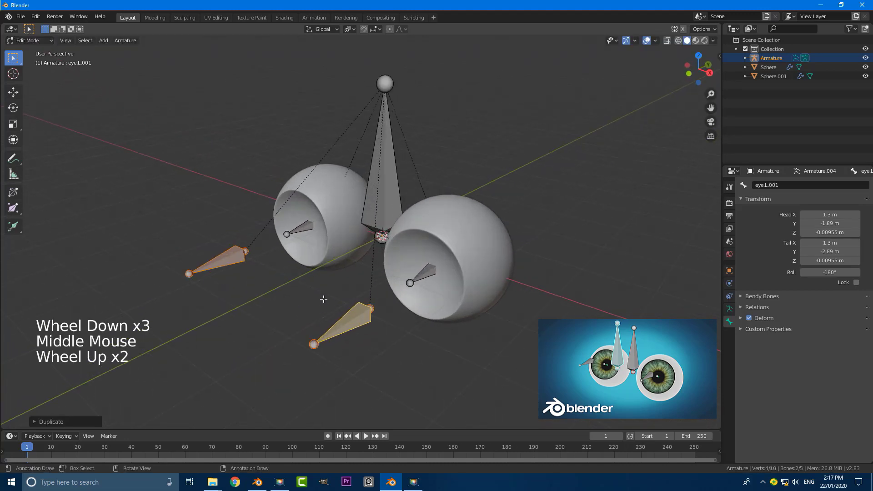
- Duplicate the head bone and place the copy about 2.31 m along negative Y
left_click(383, 174)
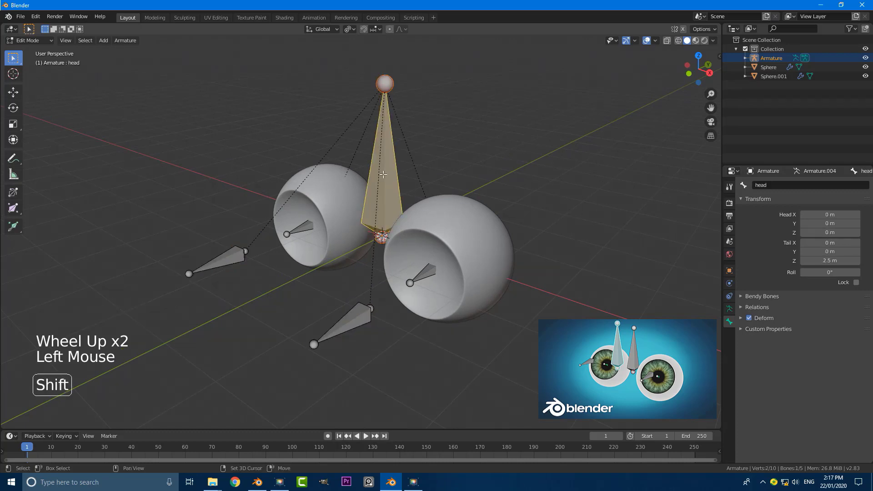
key("shift+d")
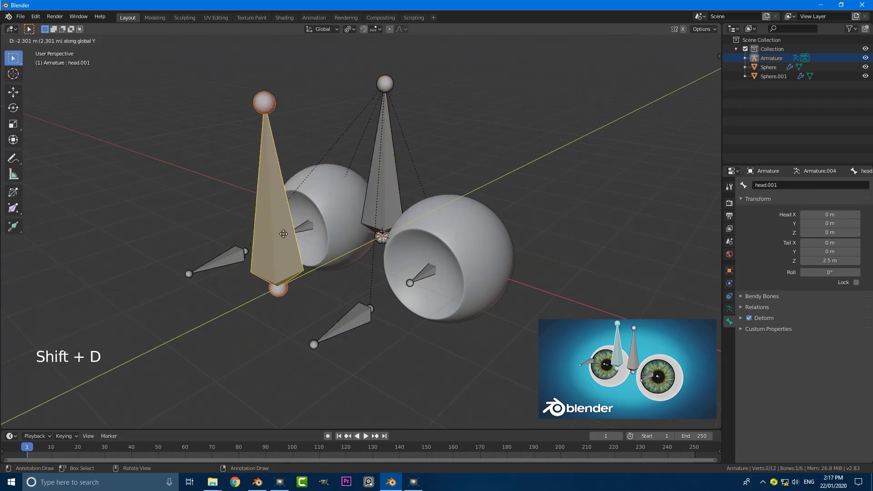
left_click(271, 119)
- Shorten the duplicated head bone by lowering its tip along Z to about 0.847 m
left_click(271, 119)
key("g")
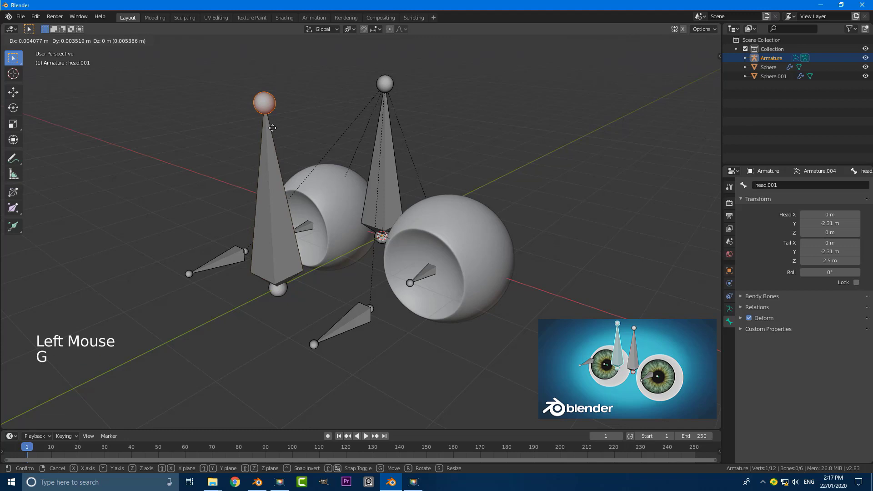
left_click(282, 270)
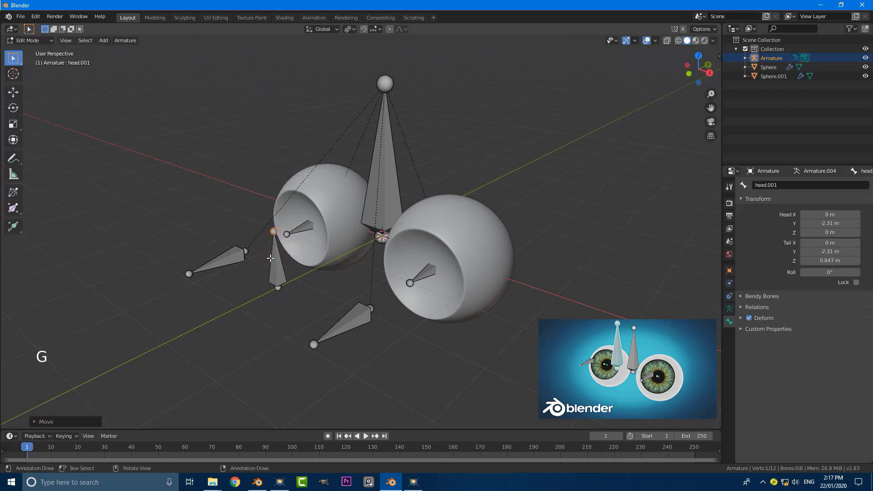
middle_click_drag(282, 271, 296, 242)
- Parent both front eye bones to the short central front bone using Keep Offset
left_click(400, 298)
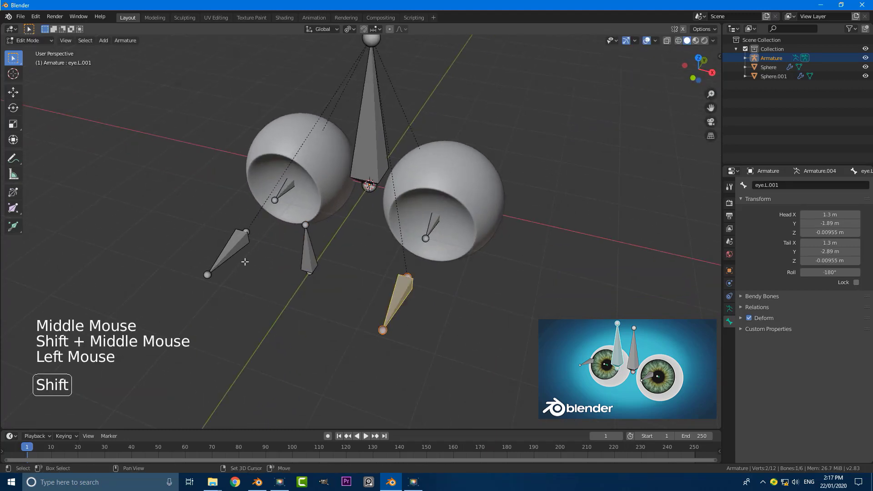
left_click(228, 246, "shift")
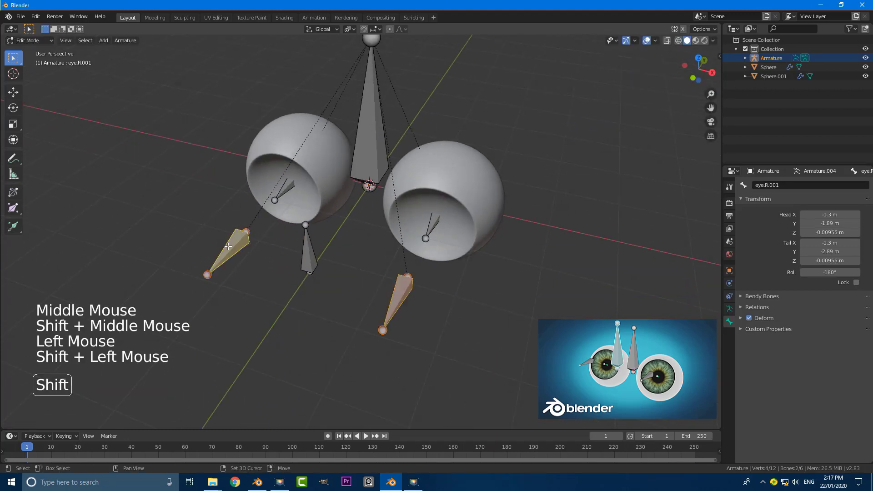
left_click(309, 250, "shift")
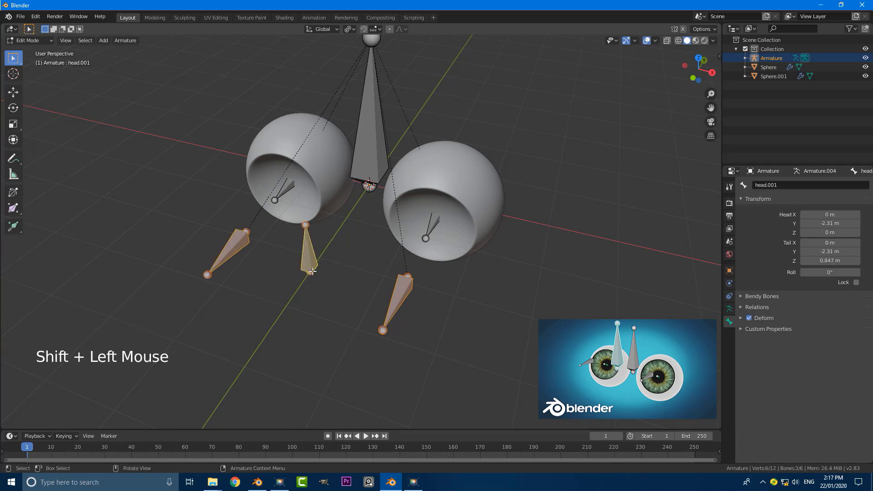
key("ctrl+p")
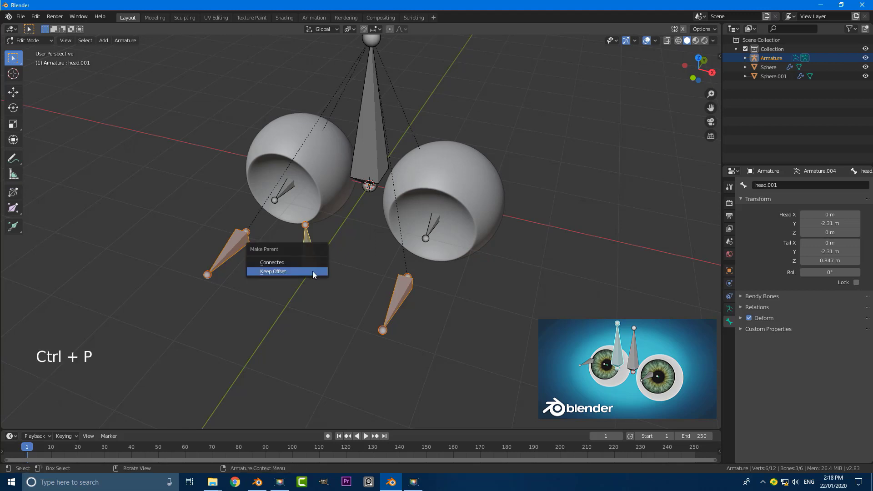
left_click(284, 272)
middle_click_drag(322, 283, 277, 253)
left_click(336, 296)
left_click(214, 216)
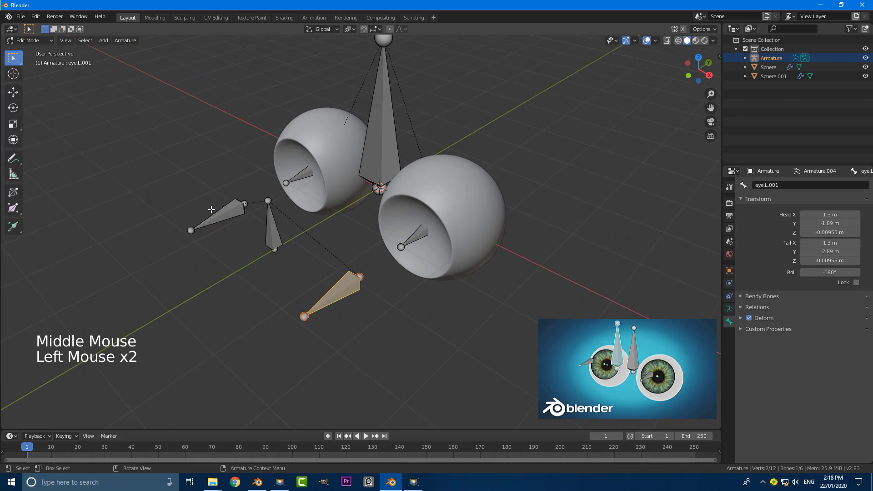
- Parent the short central front bone to the large head bone with Keep Offset, then clear the selection
left_click(272, 228)
left_click(271, 225)
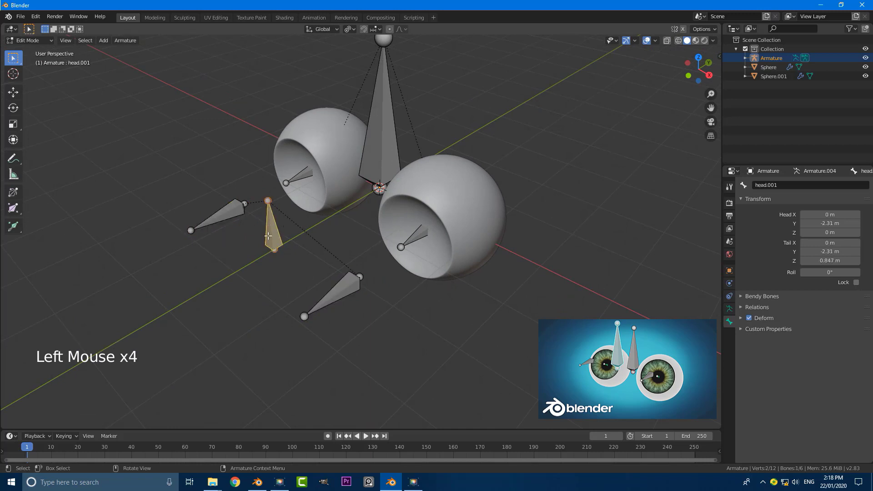
left_click(386, 94, "shift")
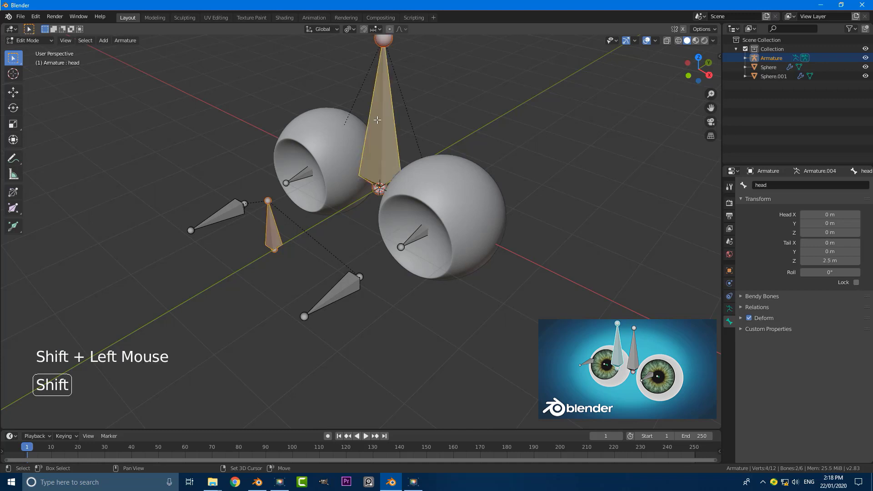
middle_click_drag(380, 122, 382, 121)
key("ctrl+p")
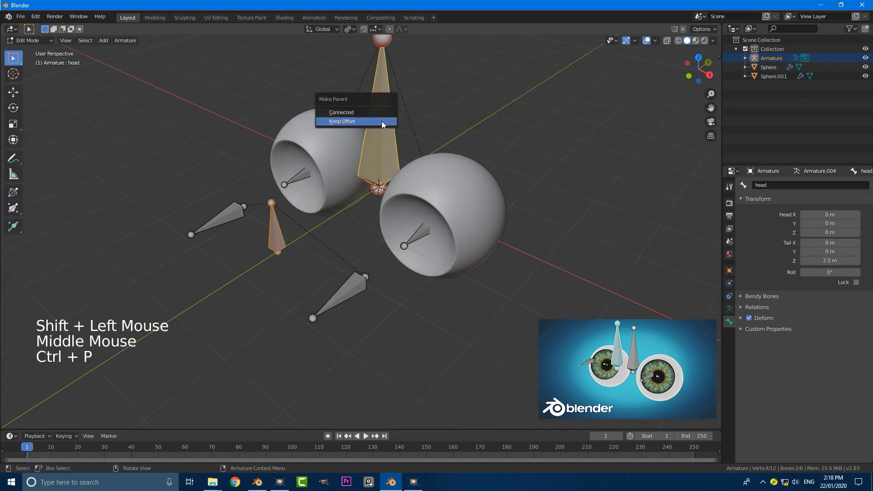
left_click(381, 121)
key("alt+a")
- Examine the parent links between the head bone, the eye bones and the front control bones
scroll(358, 149, "down", 2)
middle_click_drag(358, 150, 418, 225)
left_click(418, 225)
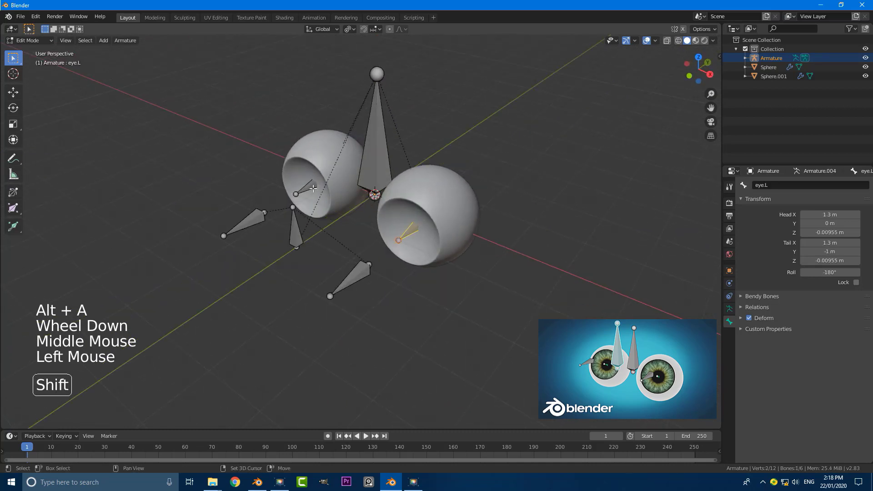
left_click(313, 184, "shift")
triple_click(374, 117)
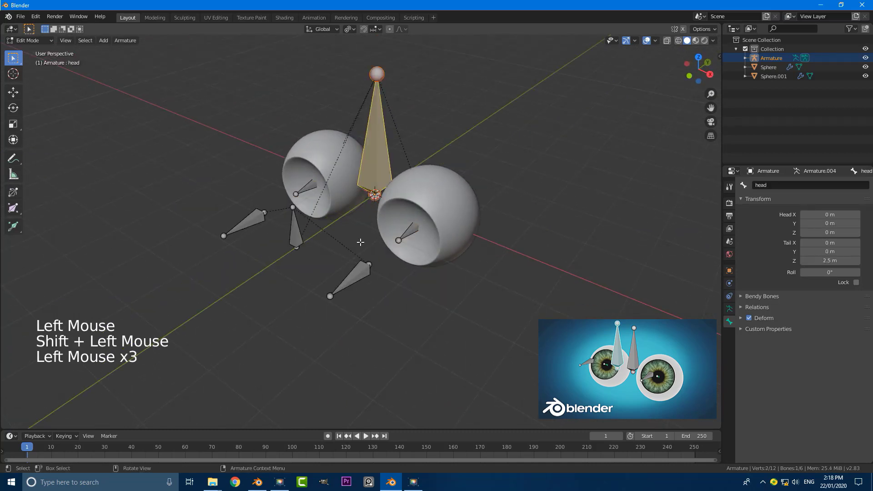
middle_click_drag(360, 243, 336, 234)
left_click(276, 207)
left_click(383, 105)
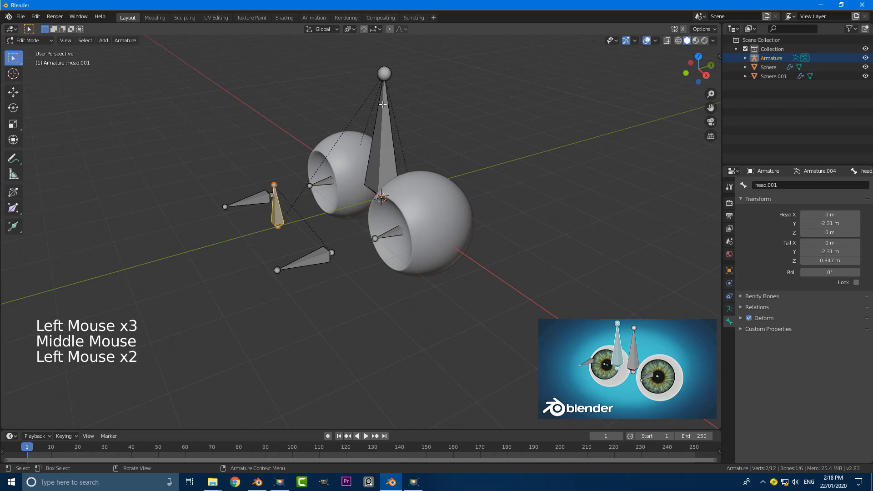
middle_click_drag(365, 127, 376, 157)
left_click(340, 266)
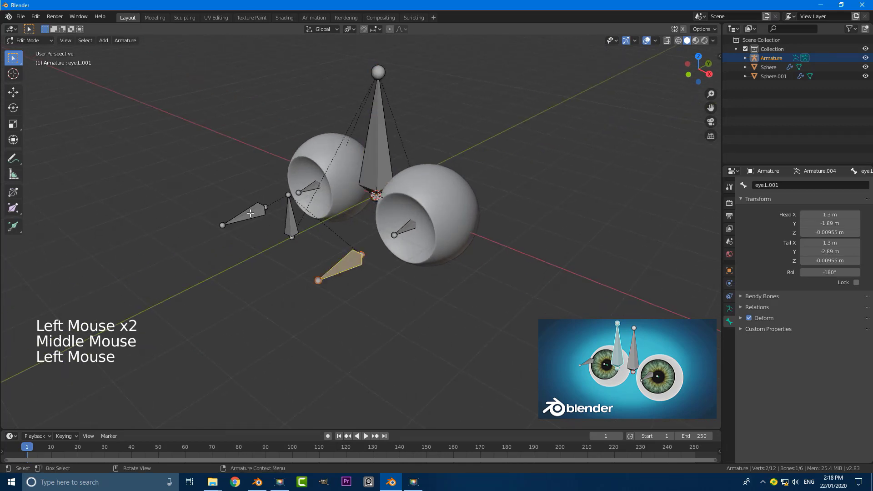
triple_click(255, 217, "shift")
left_click(248, 209, "shift")
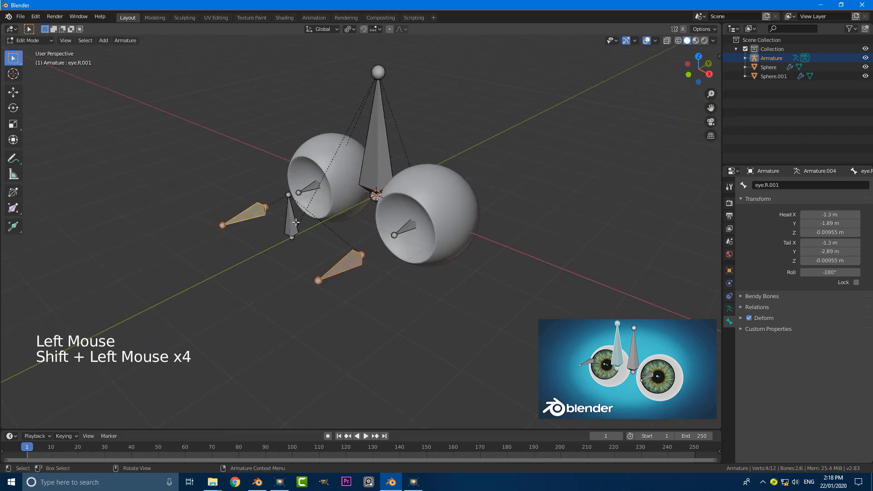
scroll(296, 222, "up", 2)
left_click(258, 214)
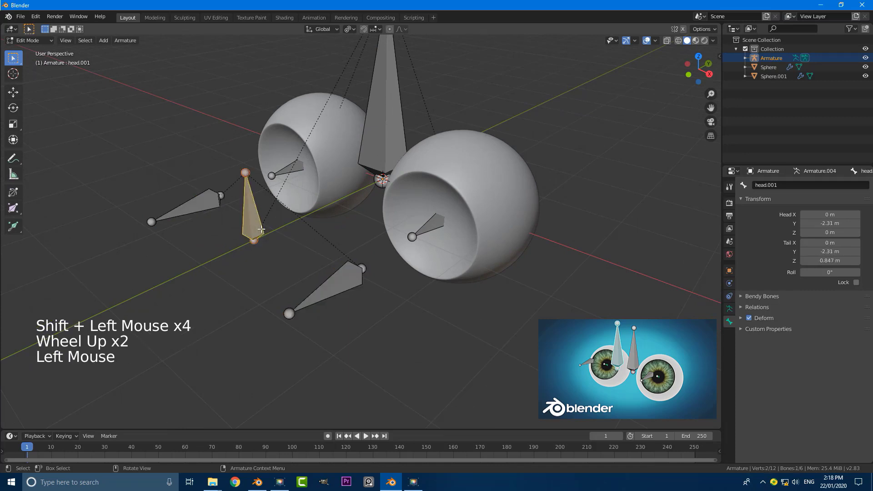
middle_click_drag(261, 229, 286, 238)
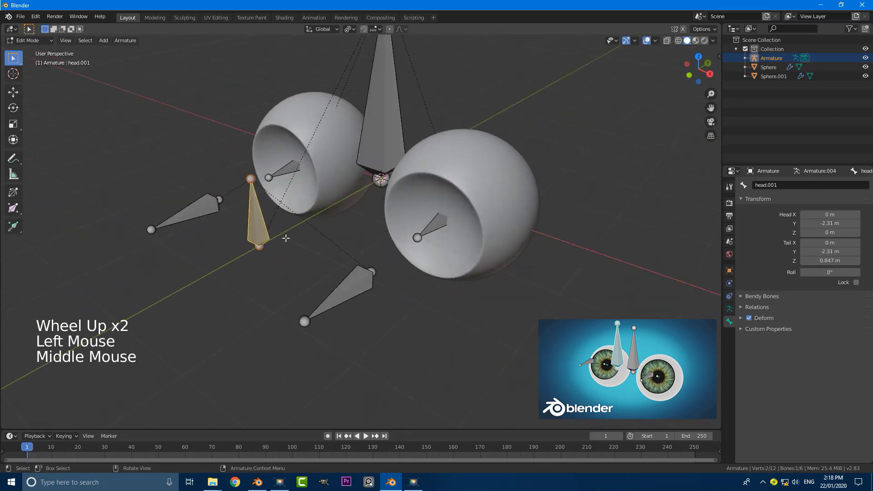
- Rename the front control bone on the positive X side to eye look at.L
left_click(348, 292)
middle_click_drag(348, 292, 332, 294)
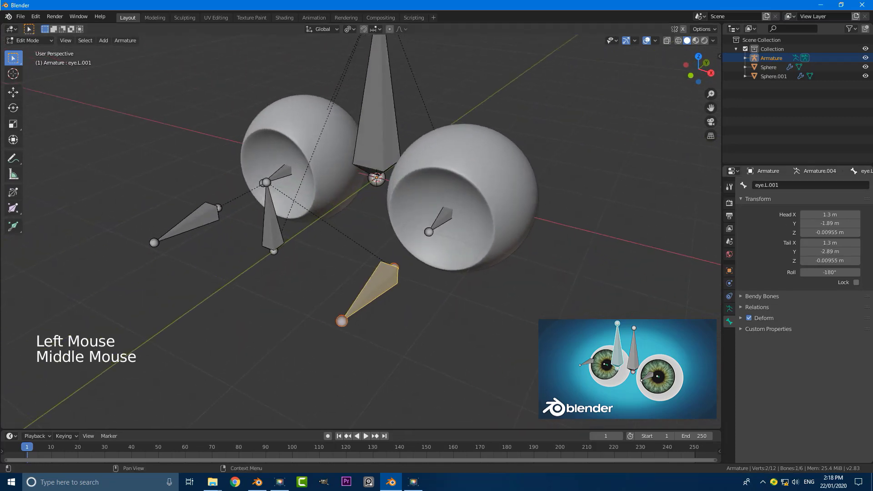
left_click_drag(765, 186, 841, 187)
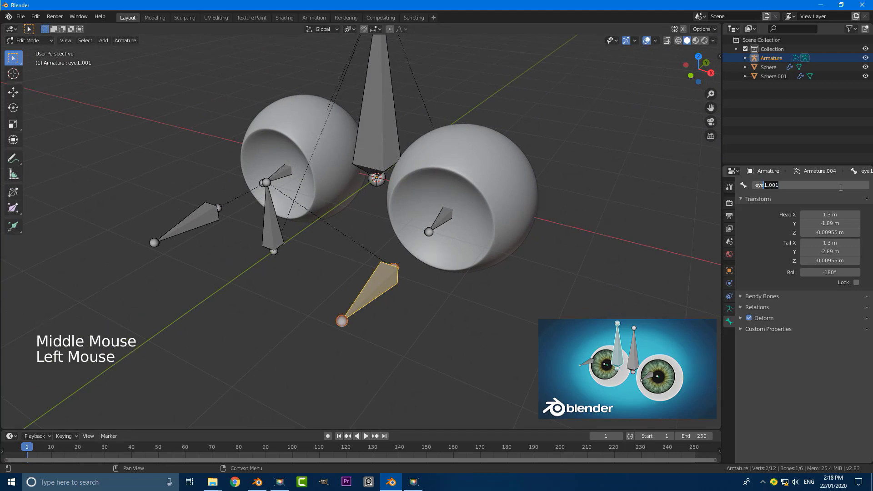
type("lo")
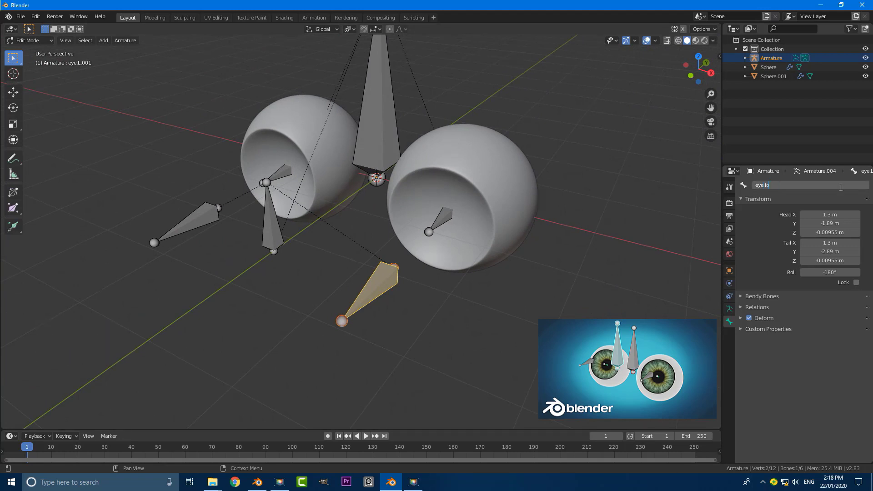
type("ok at.L")
key("Return")
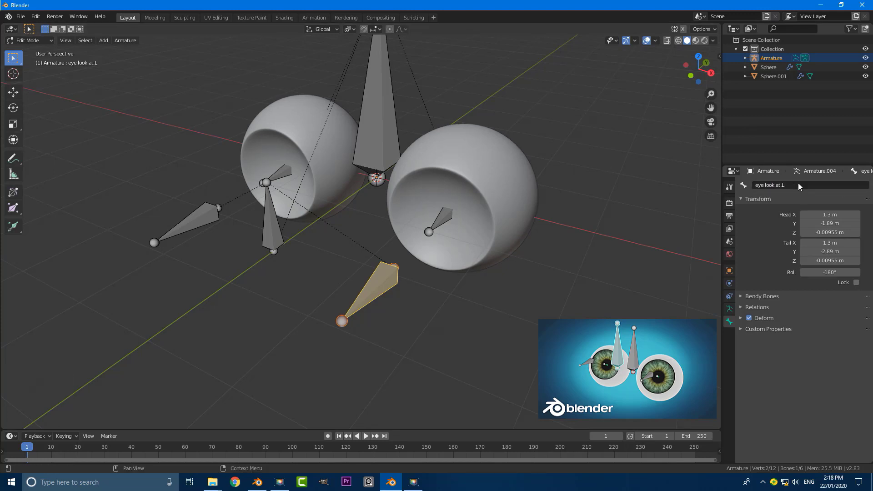
- Reuse the eye look at.L name to rename the opposite front control bone eye look at.R
left_click(756, 184)
key("ctrl+c")
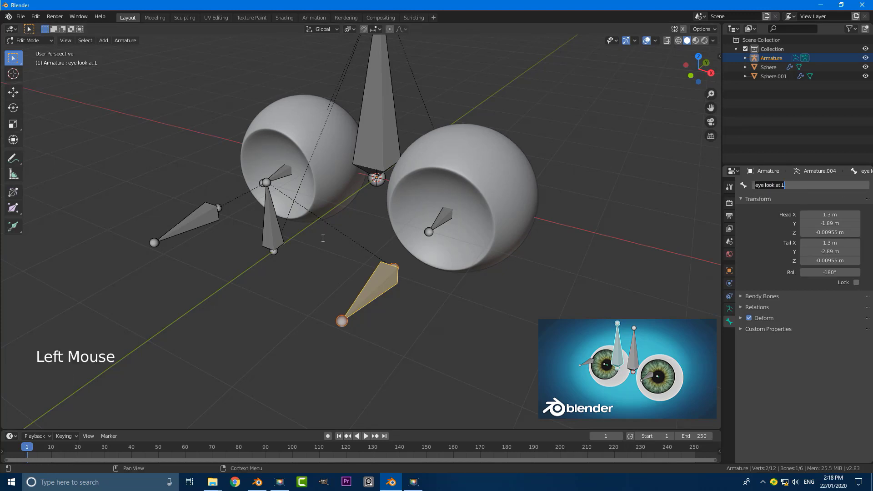
left_click(198, 218)
left_click(783, 185)
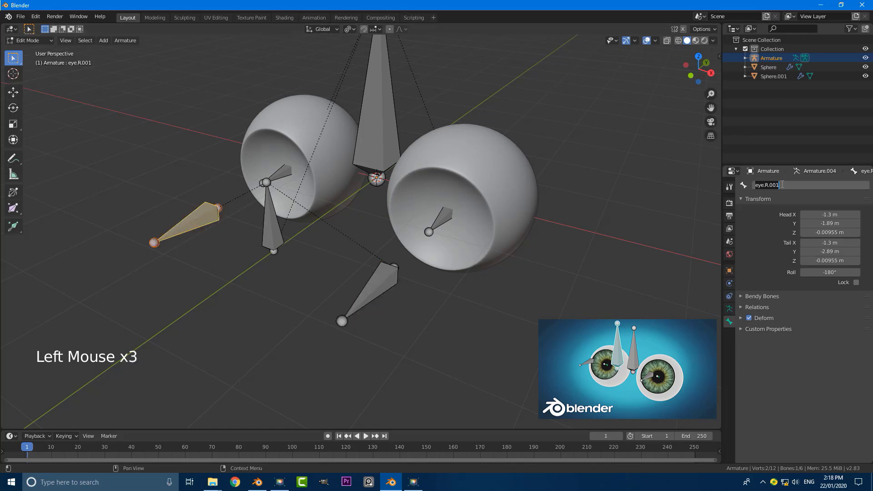
key("ctrl+v")
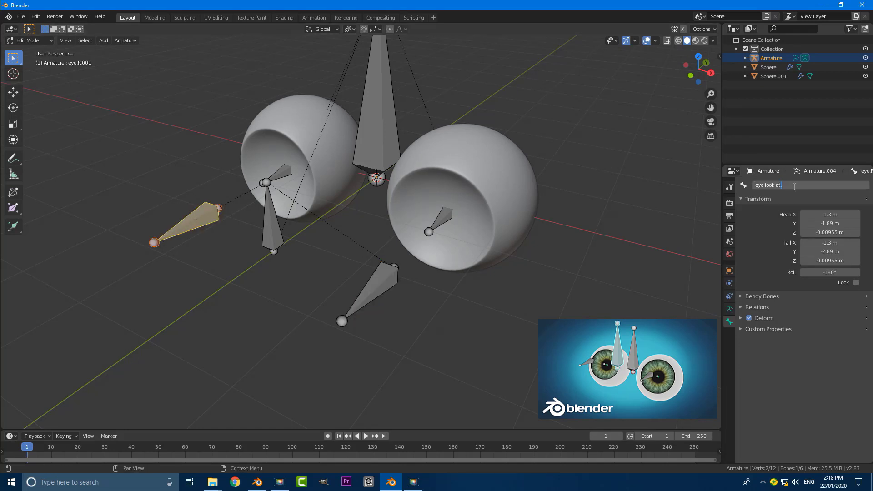
type("R")
key("Return")
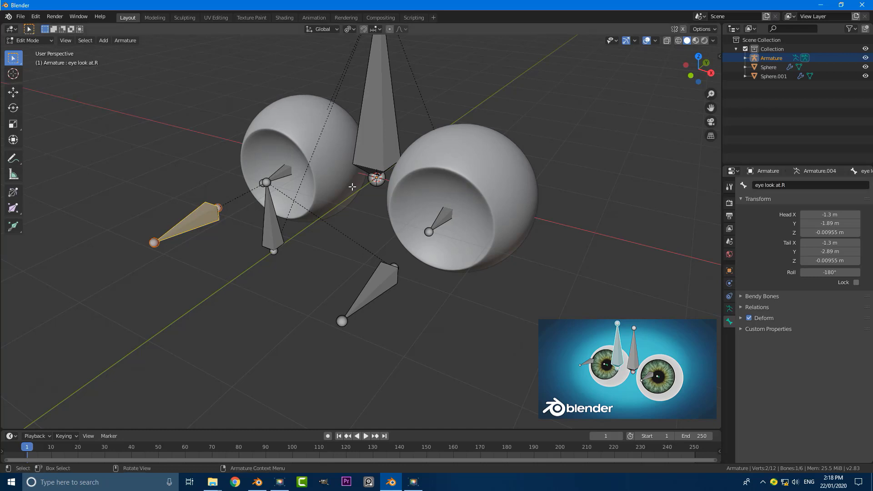
- Rename the short central front bone to main eye con
middle_click_drag(352, 186, 328, 205)
left_click(293, 233)
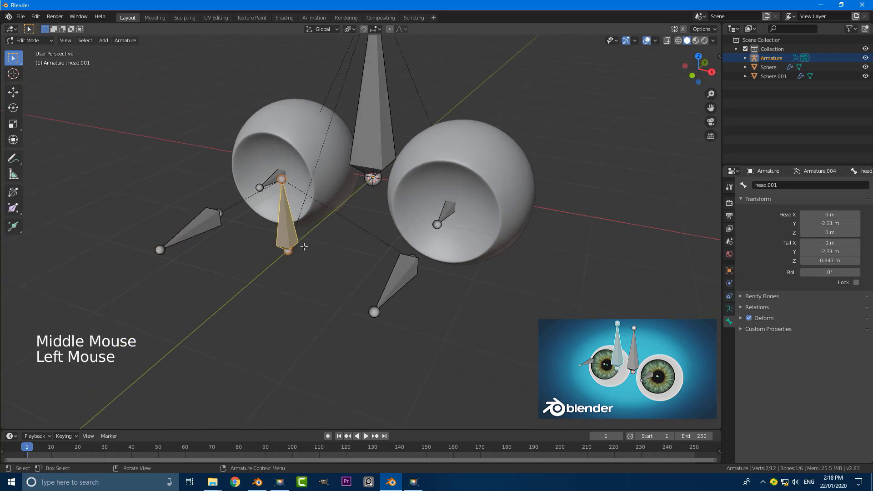
double_click(773, 185)
type("ma")
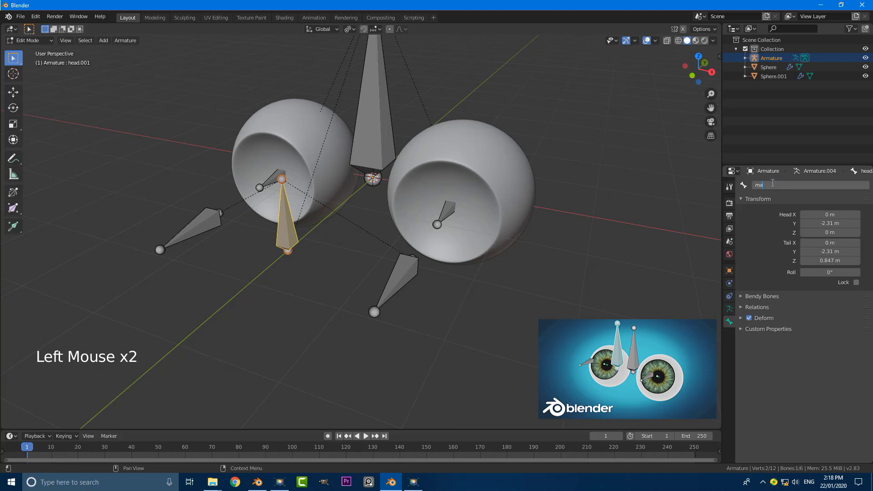
type("in eye con")
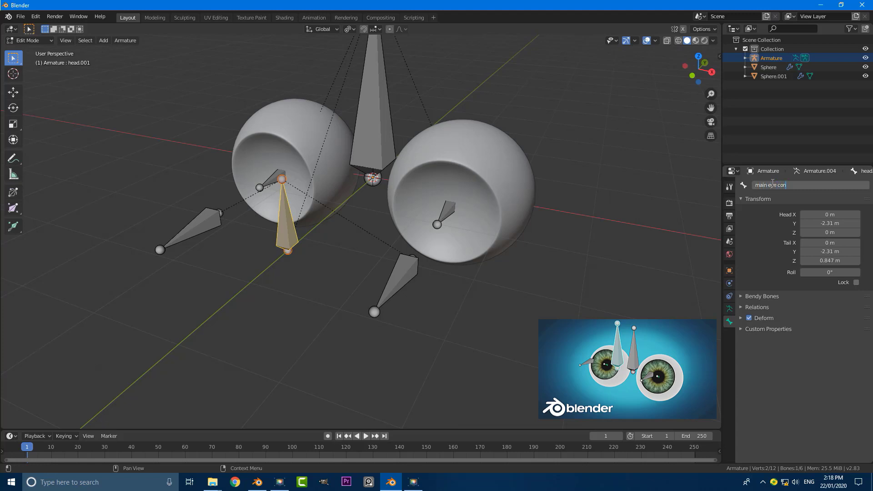
key("Return")
- Switch the armature to Pose Mode and deselect all bones
middle_click_drag(289, 234, 226, 299)
scroll(218, 246, "down", 2)
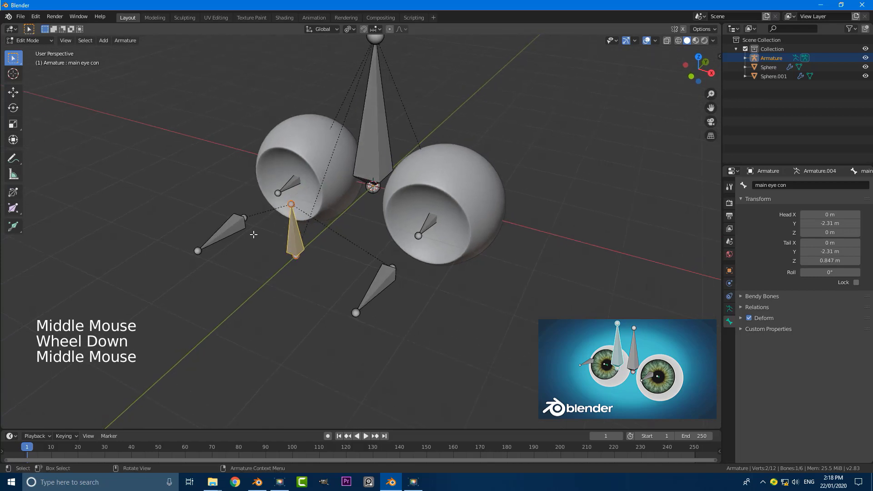
left_click(20, 41)
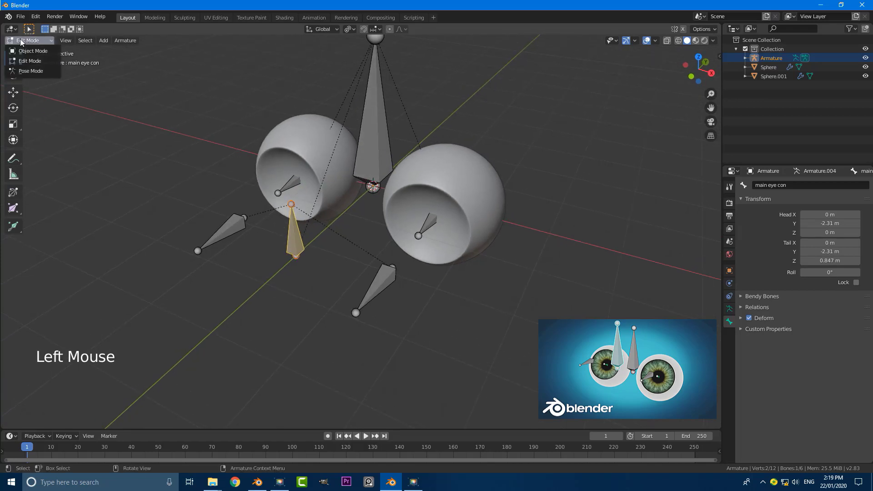
left_click(31, 71)
scroll(384, 246, "down", 1)
key("alt+a")
- Add a Track To constraint to the eye.L bone with the eye look at.L bone as its target
scroll(384, 246, "up", 2)
middle_click_drag(373, 237, 343, 297)
left_click(321, 283)
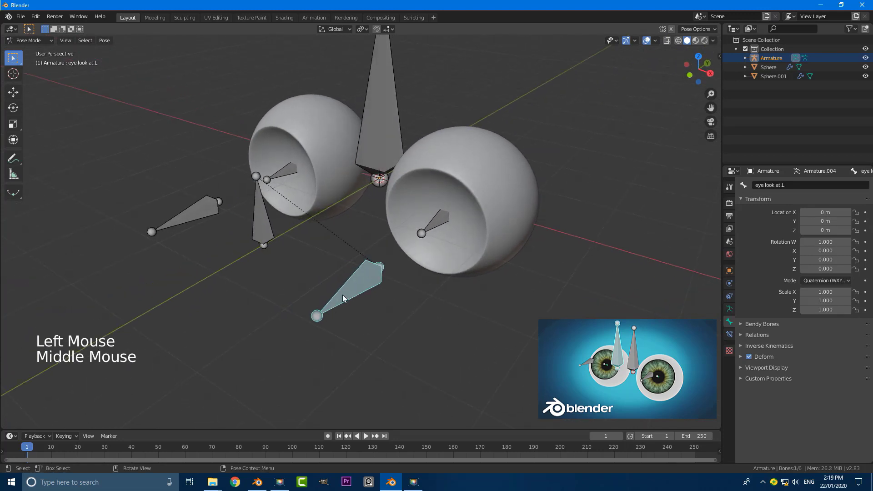
key("shift")
left_click(442, 221, "shift")
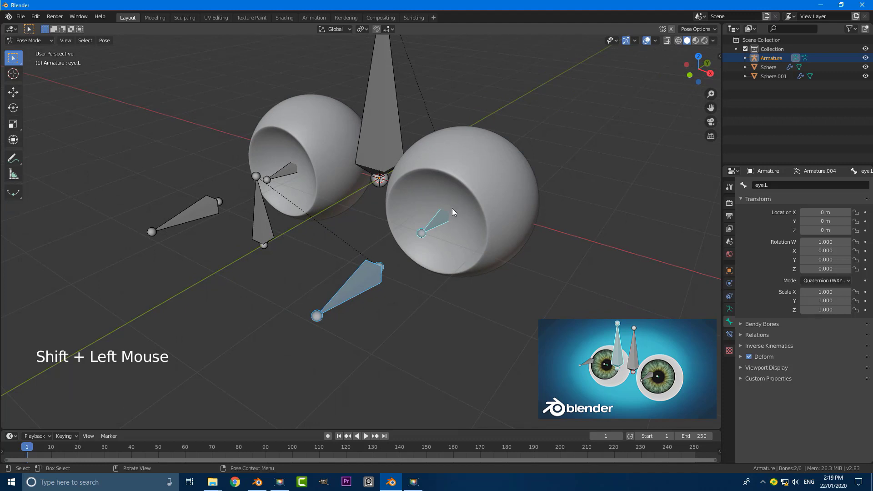
key("shift+ctrl+c")
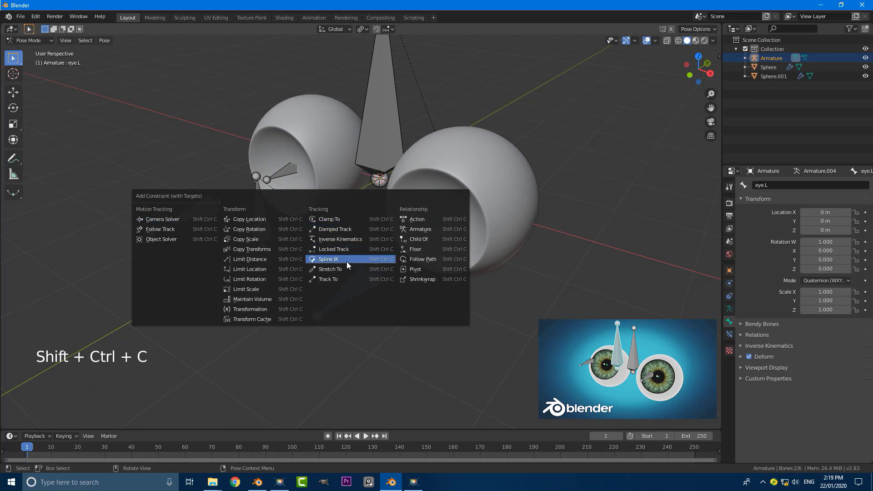
left_click(337, 280)
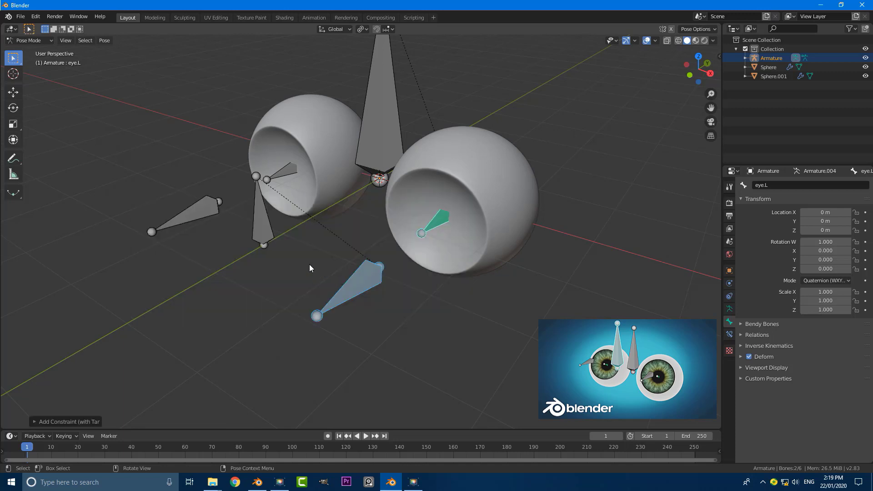
- Add a Track To constraint to the eye.R bone with the eye look at.R bone as its target, then deselect all bones
middle_click_drag(309, 266, 342, 267)
scroll(266, 241, "up", 1)
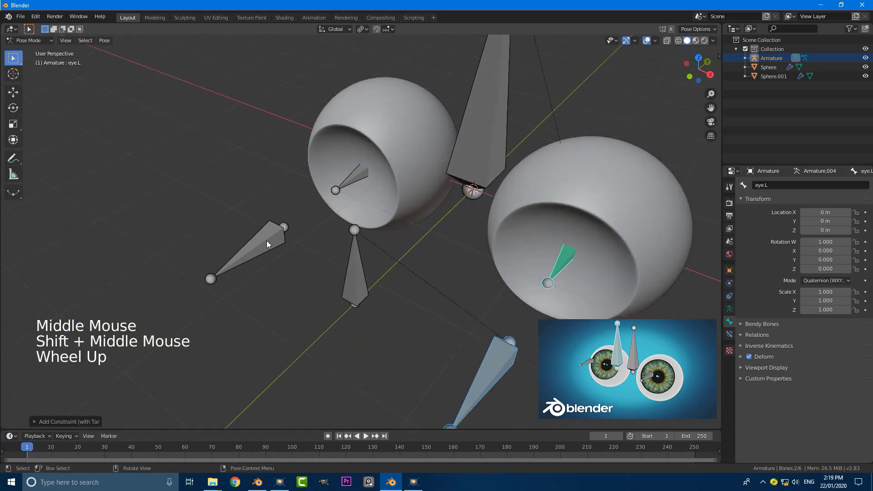
left_click(249, 253)
scroll(261, 250, "down", 1)
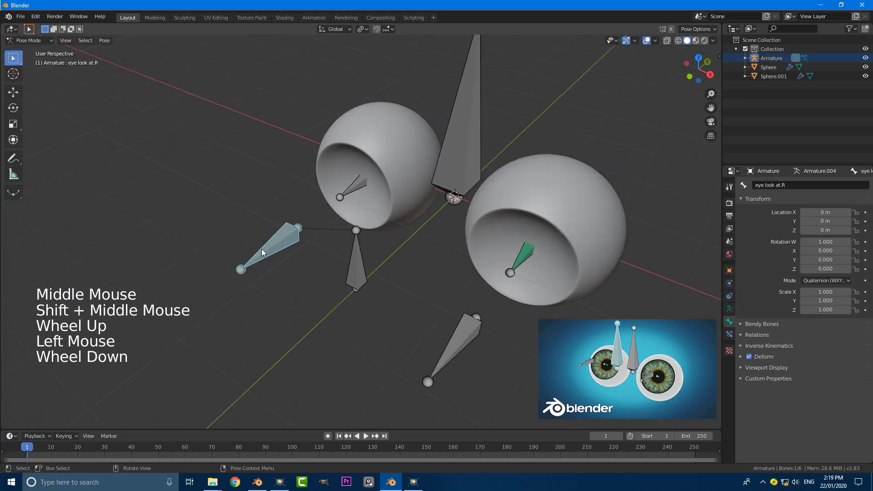
left_click(357, 187, "shift")
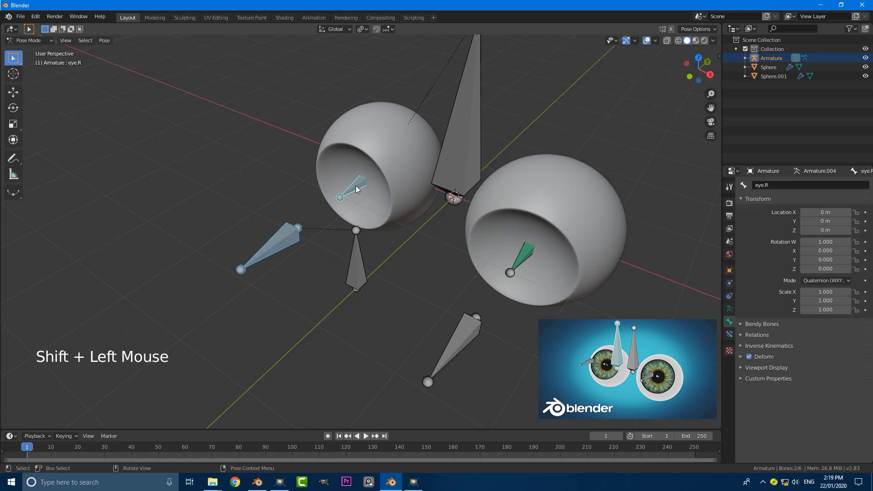
key("shift+ctrl+c")
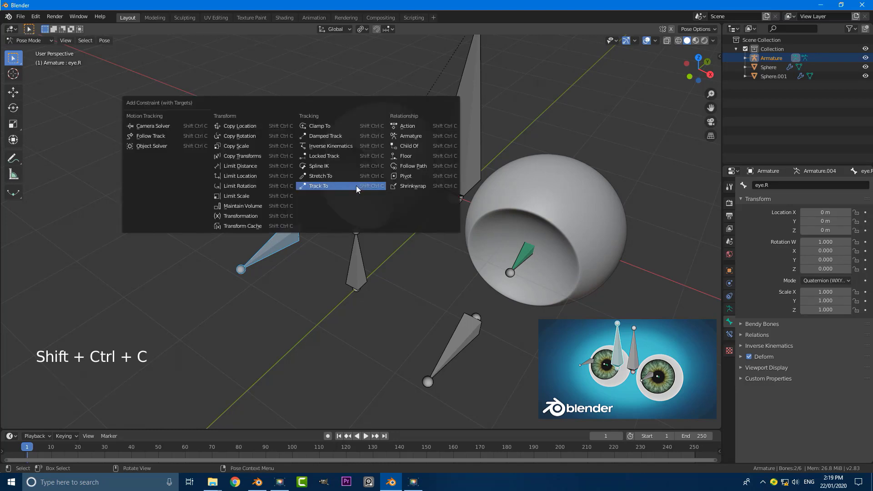
left_click(356, 186)
key("alt+a")
- Test the tracking by moving the main eye con bone about 0.93 m sideways toward the eye.R side
scroll(362, 222, "down", 4)
mouse_move(362, 222)
middle_mouse_down()
mouse_move(342, 208)
mouse_move(383, 217)
mouse_move(357, 217)
middle_mouse_up()
scroll(383, 216, "up", 1)
scroll(383, 216, "up", 1)
left_click(349, 220)
scroll(349, 220, "up", 1)
scroll(359, 217, "up", 2)
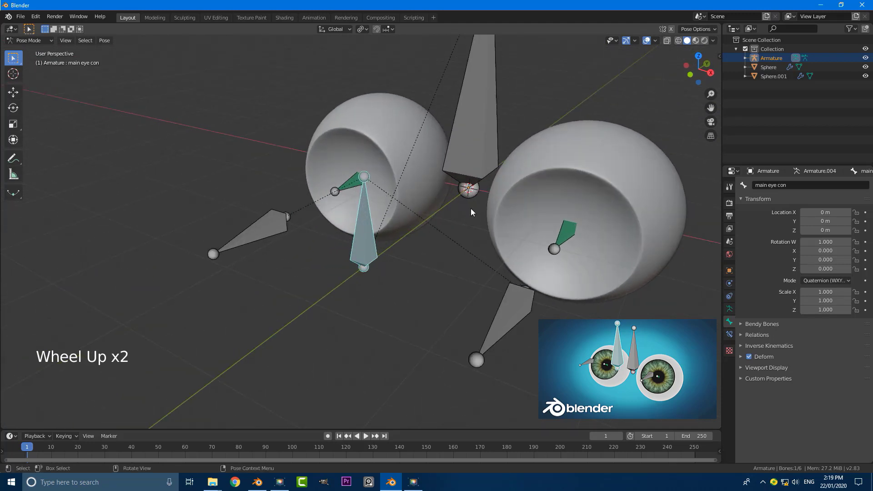
key("g")
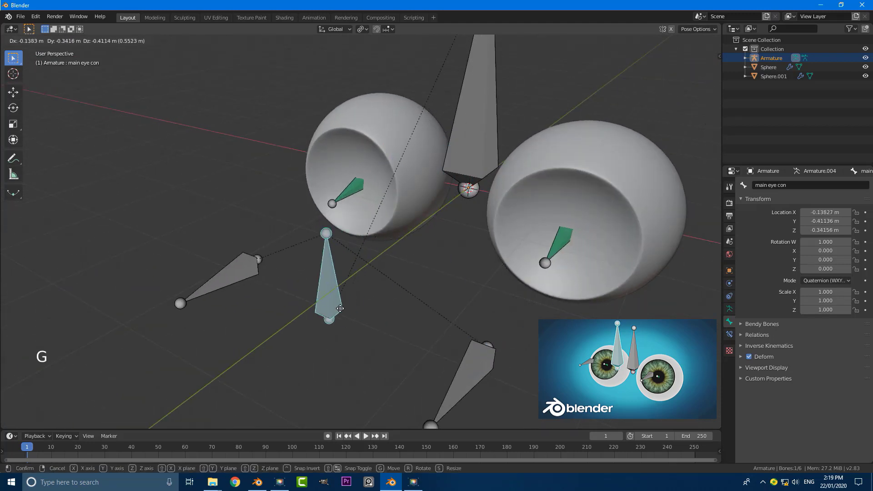
right_click(373, 261)
scroll(386, 268, "down", 3)
middle_click_drag(410, 273, 436, 275)
key("g")
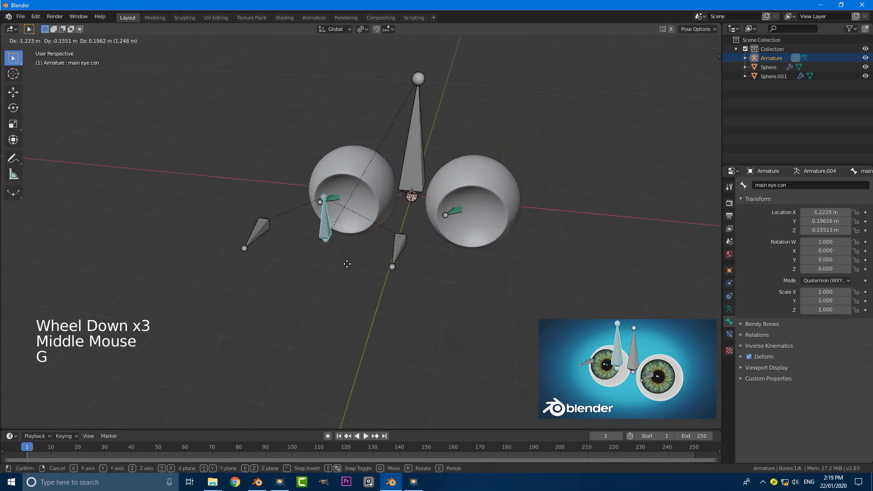
left_click(360, 264)
scroll(391, 267, "up", 2)
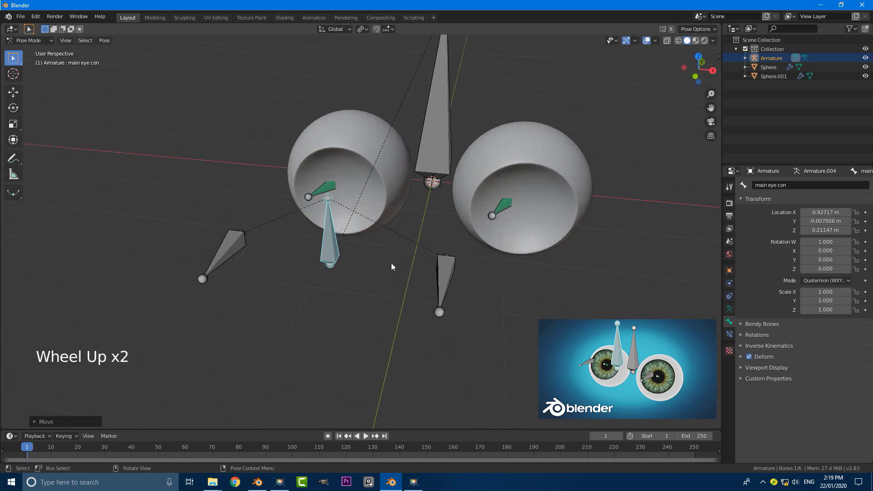
- Move the eye look at.L bone on its own to test the eye.L bone's tracking
left_click(441, 276)
key("g")
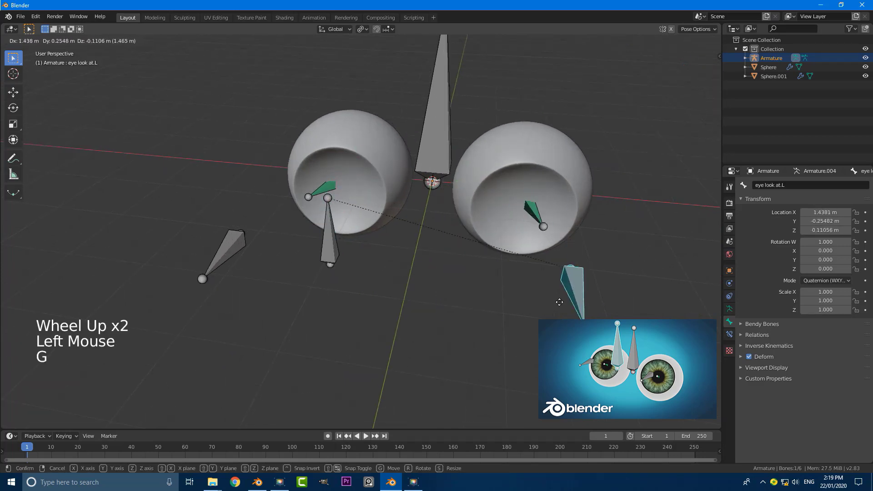
left_click(479, 291)
scroll(479, 291, "down", 2)
middle_click_drag(479, 291, 405, 247)
scroll(440, 272, "up", 1)
- Clear the location, rotation and scale of all pose bones, then deselect them
key("a")
key("alt+g")
key("alt+r")
key("alt+s")
key("alt+a")
- In Object Mode, select the Sphere.001 eyeball and then the armature, and switch to Pose Mode
scroll(441, 271, "down", 2)
scroll(501, 241, "up", 2)
middle_click_drag(500, 242, 429, 236)
scroll(428, 236, "up", 1)
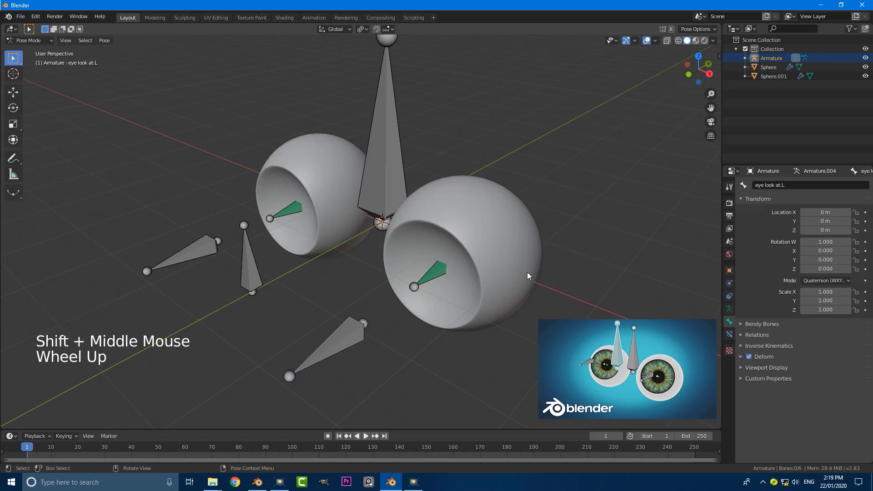
middle_click_drag(442, 249, 436, 292)
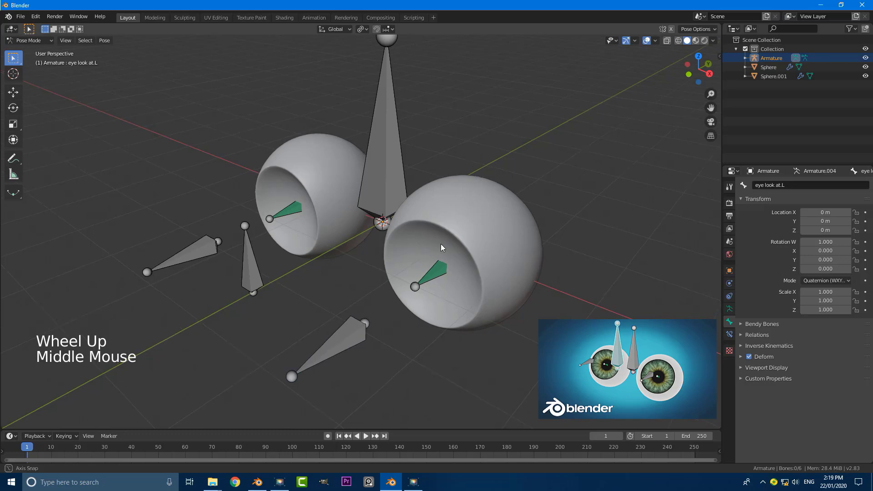
left_click(28, 41)
left_click(28, 41)
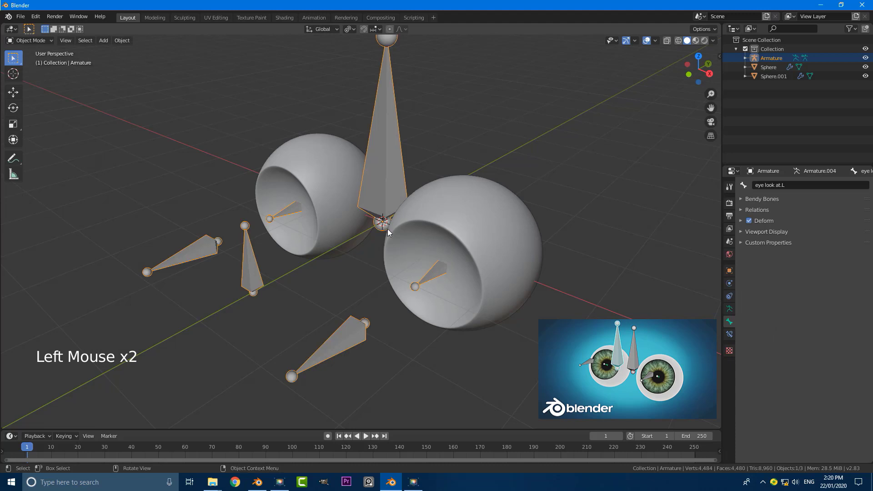
middle_click_drag(388, 228, 482, 212)
left_click(507, 192)
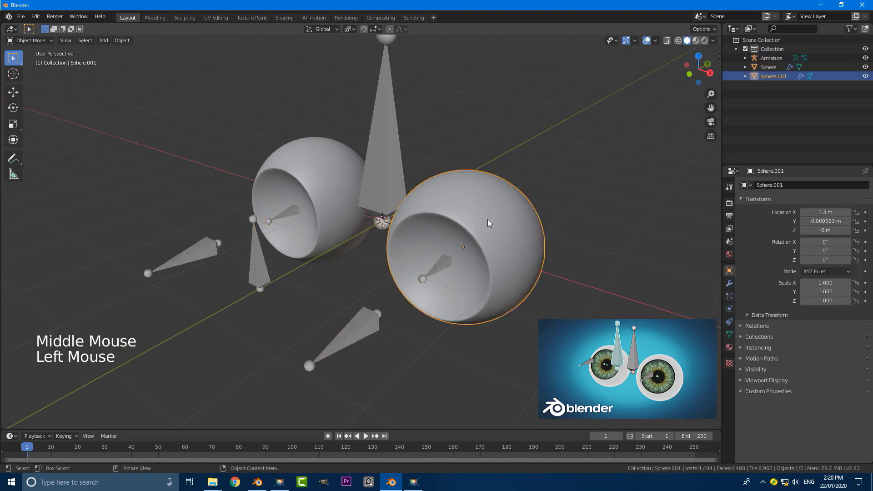
left_click(362, 327, "shift")
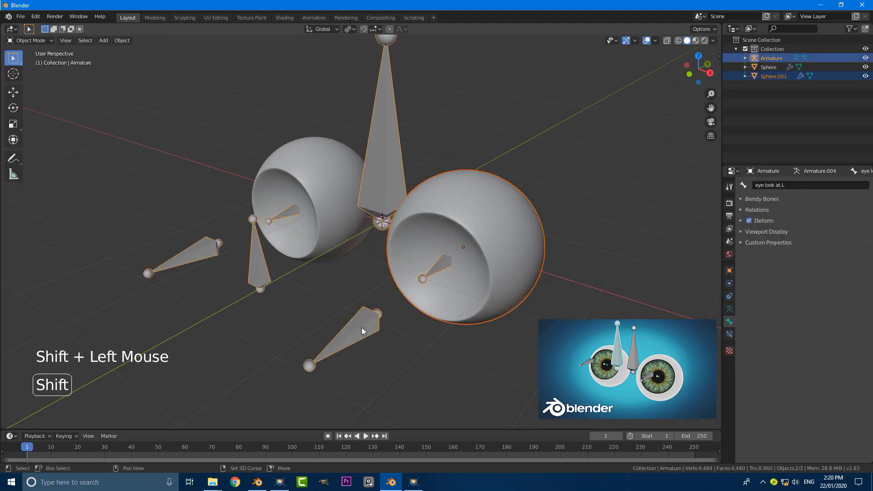
left_click(39, 40)
left_click(33, 72)
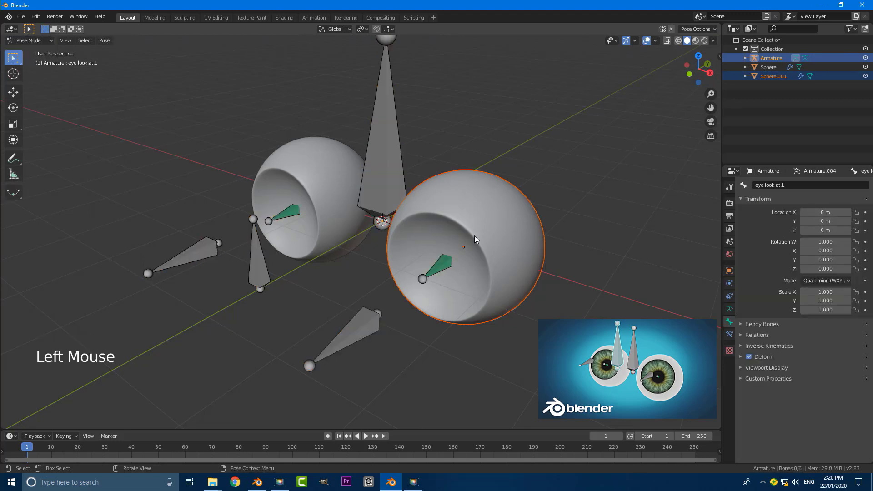
- Parent the Sphere.001 eyeball to the eye.L bone using the Bone option
middle_click_drag(443, 182, 455, 195)
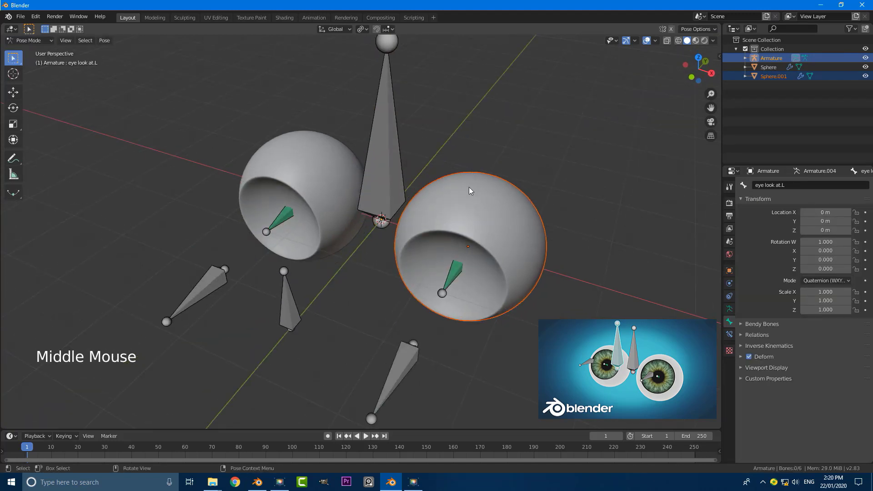
middle_click_drag(487, 265, 452, 263)
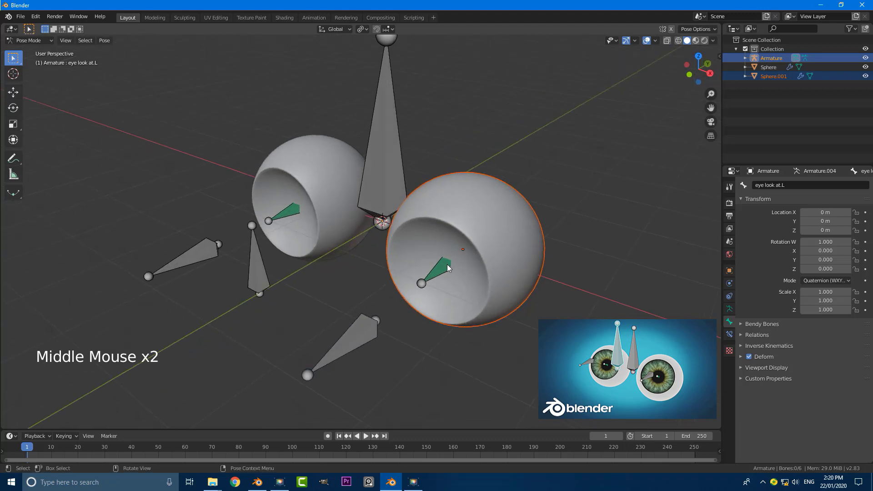
left_click(444, 268, "shift")
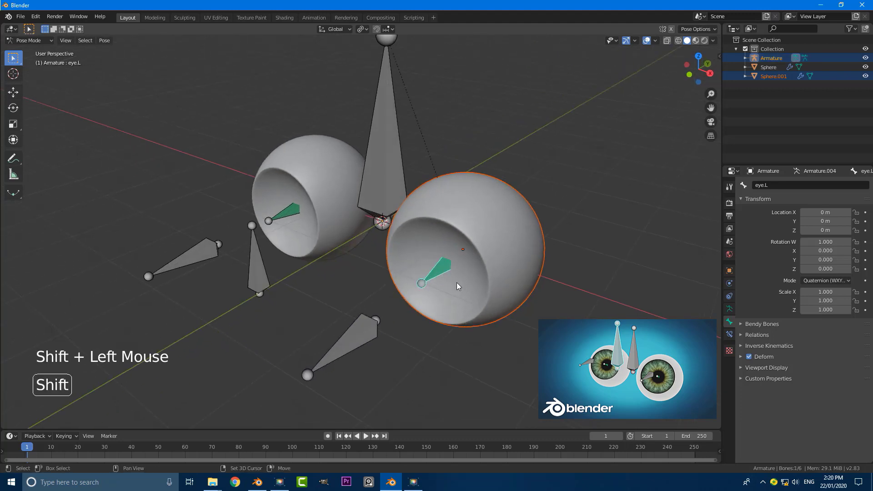
scroll(411, 267, "up", 2)
middle_click_drag(457, 285, 398, 252, "shift")
scroll(400, 261, "up", 1)
scroll(392, 256, "down", 2)
key("ctrl+p")
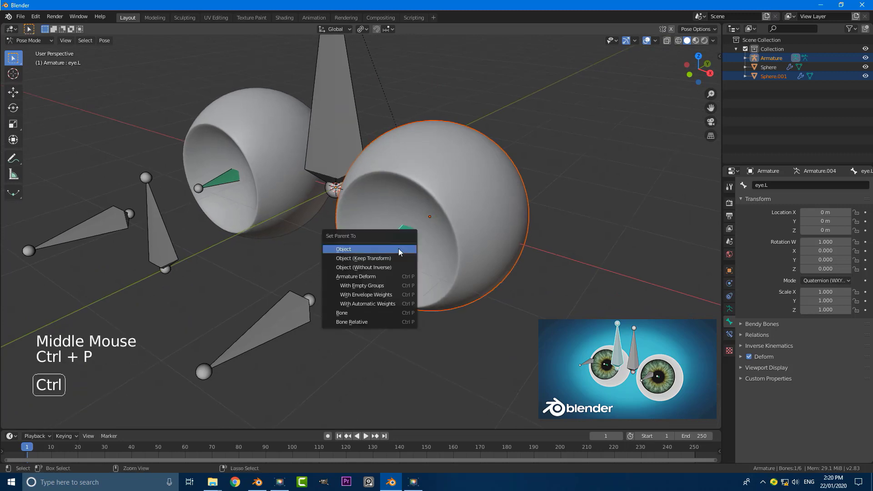
left_click(348, 313)
- Return to Object Mode, select the other eyeball, Sphere, and then the armature, and switch to Pose Mode
left_click(39, 40)
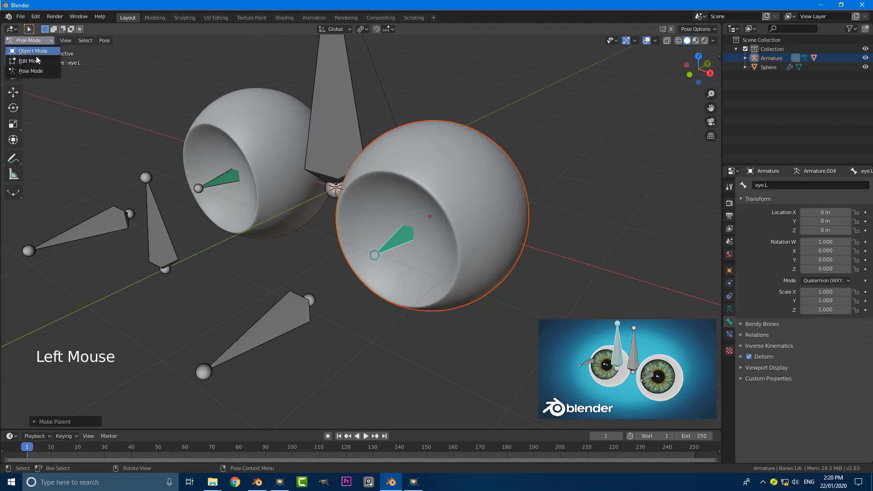
left_click(34, 51)
middle_click(239, 145)
scroll(246, 149, "down", 2)
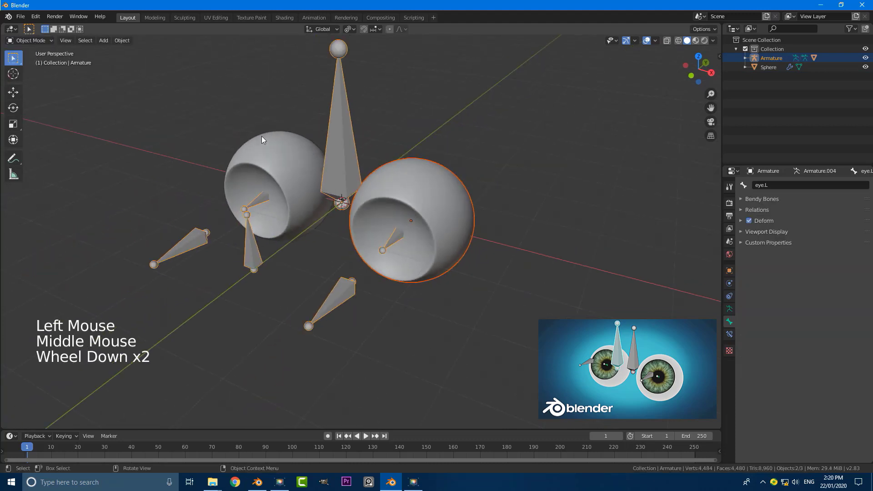
left_click(261, 135)
key("g")
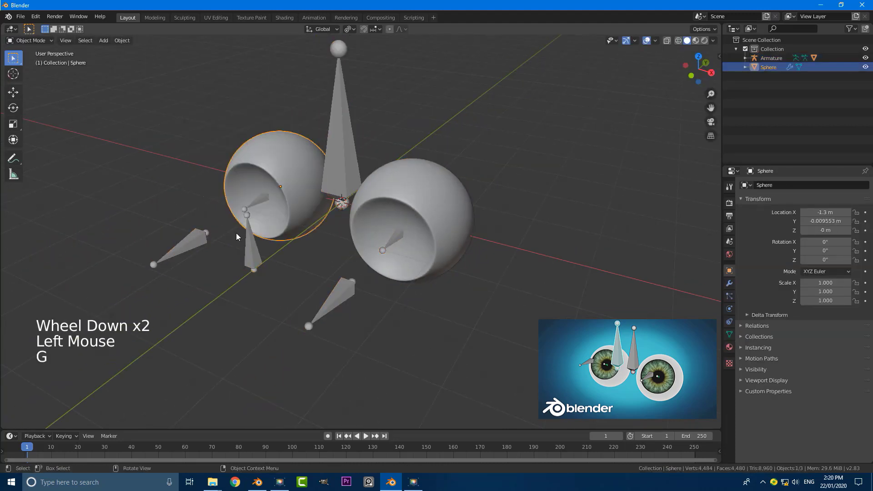
left_click(255, 260, "shift")
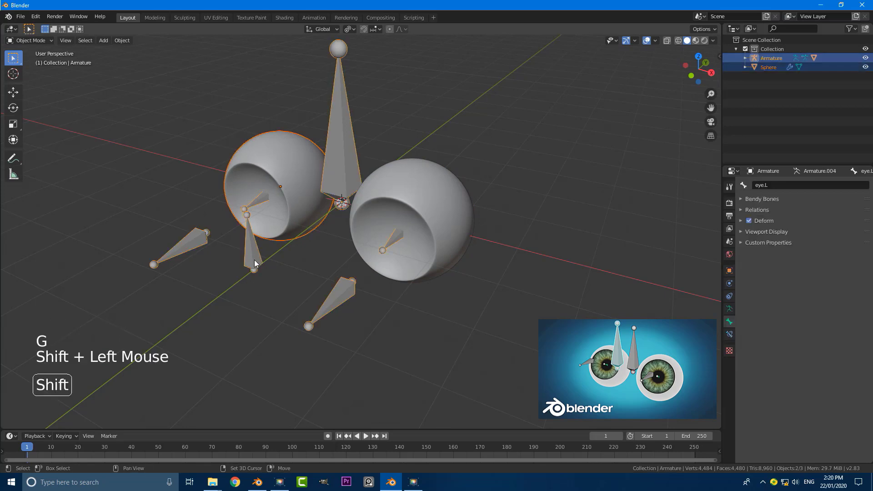
left_click(41, 41)
left_click(31, 71)
- Parent the Sphere eyeball to the eye.R bone using the Bone option, then deselect all bones
scroll(282, 208, "up", 1)
middle_click_drag(282, 207, 241, 189)
left_click(244, 185)
scroll(245, 185, "up", 1)
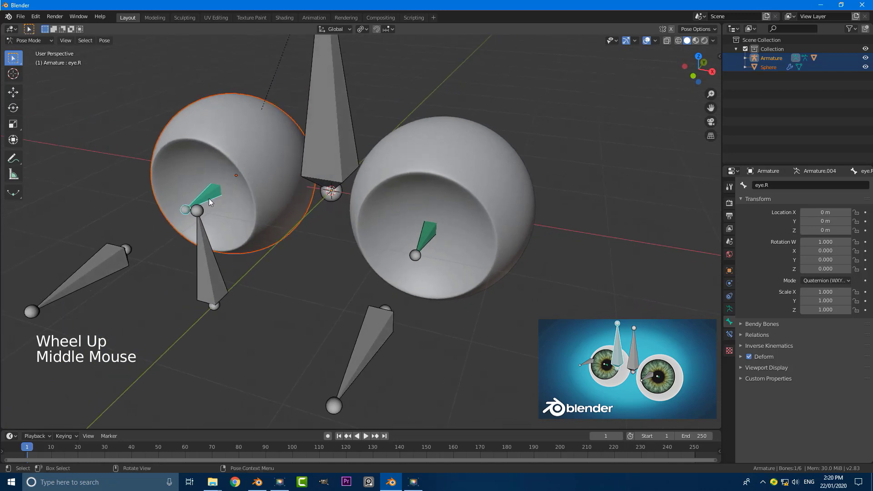
key("ctrl+p")
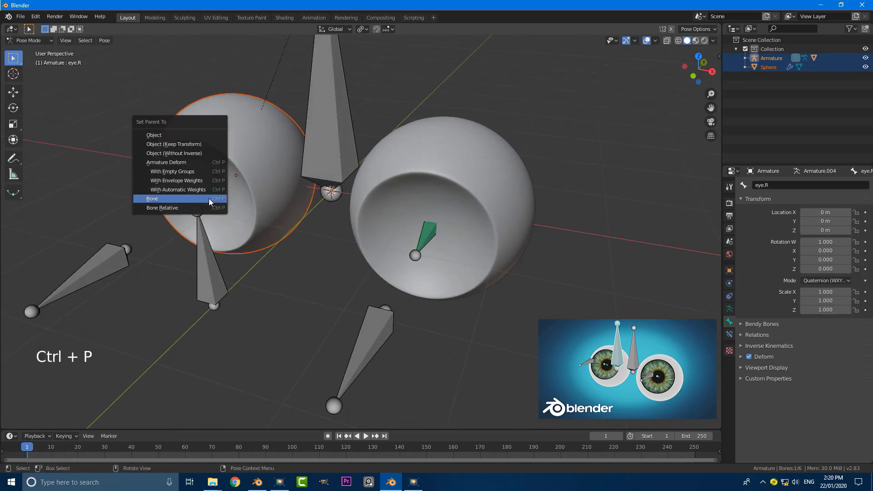
left_click(171, 198)
scroll(171, 198, "down", 4)
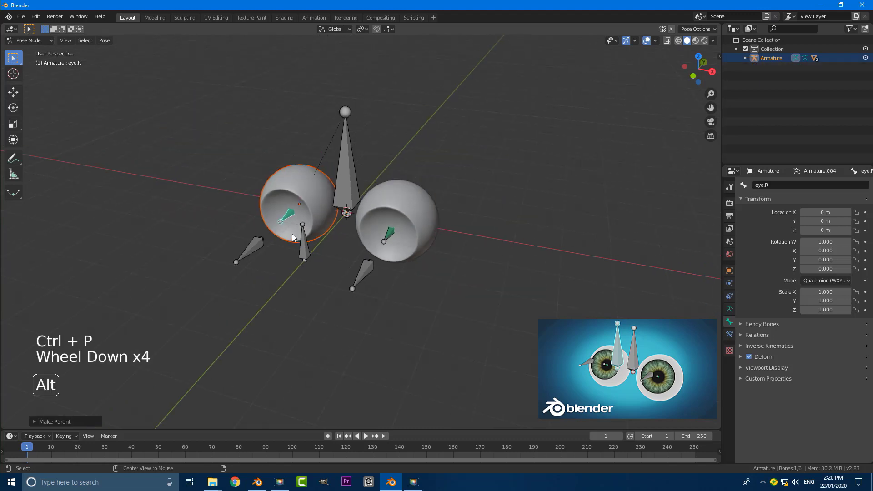
key("alt+a")
- Deselect everything in Object Mode, then select only the armature and switch it to Pose Mode
left_click(38, 41)
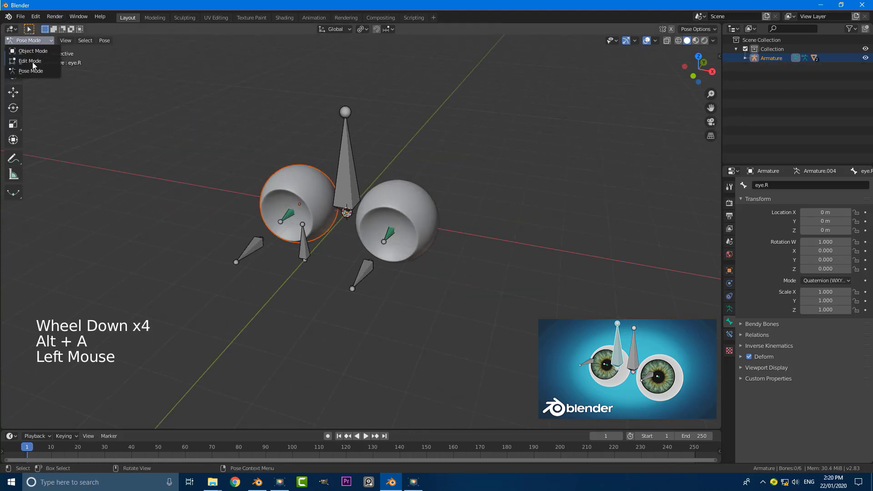
left_click(34, 54)
middle_click_drag(326, 223, 403, 219)
key("a")
key("alt+a")
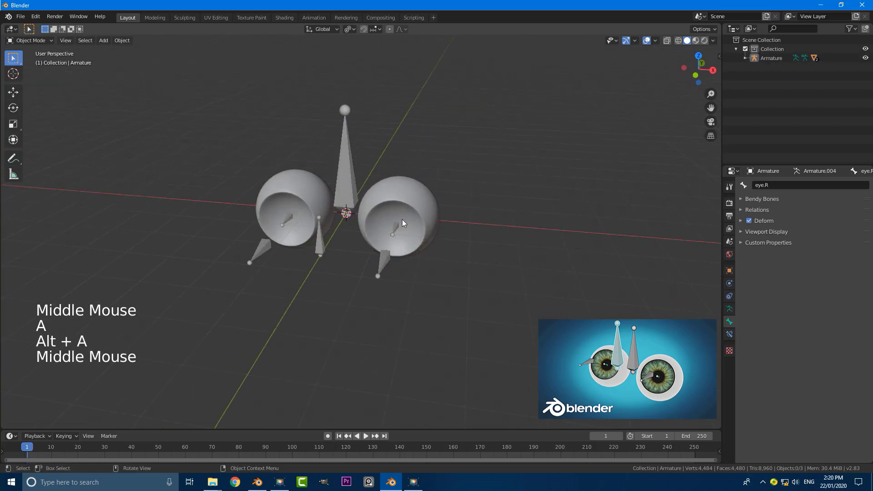
scroll(359, 237, "up", 2)
left_click(288, 247)
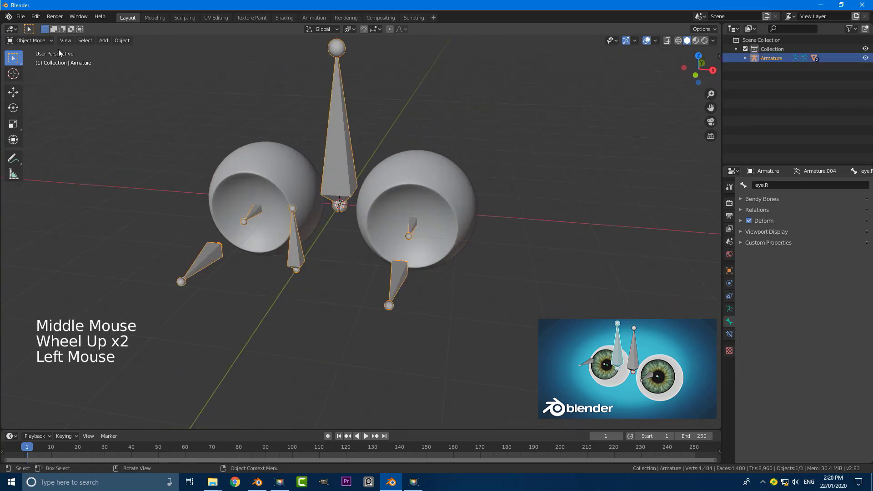
left_click(38, 40)
left_click(34, 69)
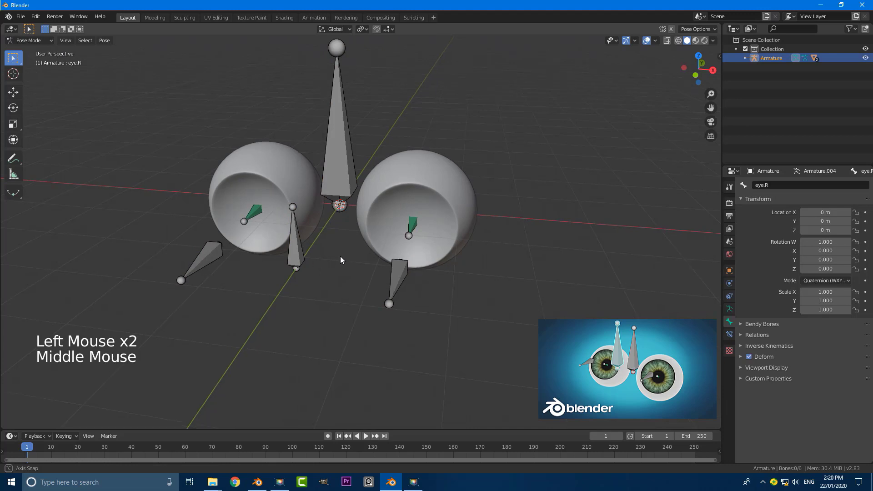
middle_click_drag(340, 256, 350, 263)
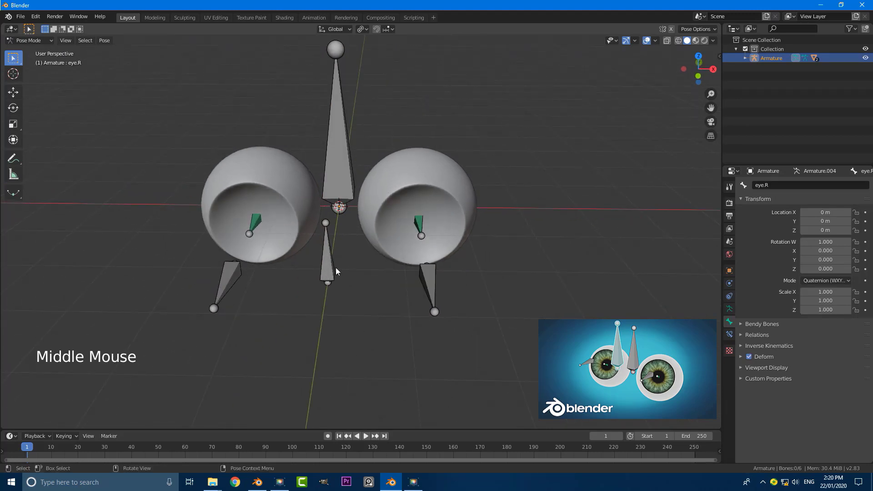
- Move the main eye con bone up toward the eye.R side to test both parented eyeballs
left_click(335, 271)
key("g")
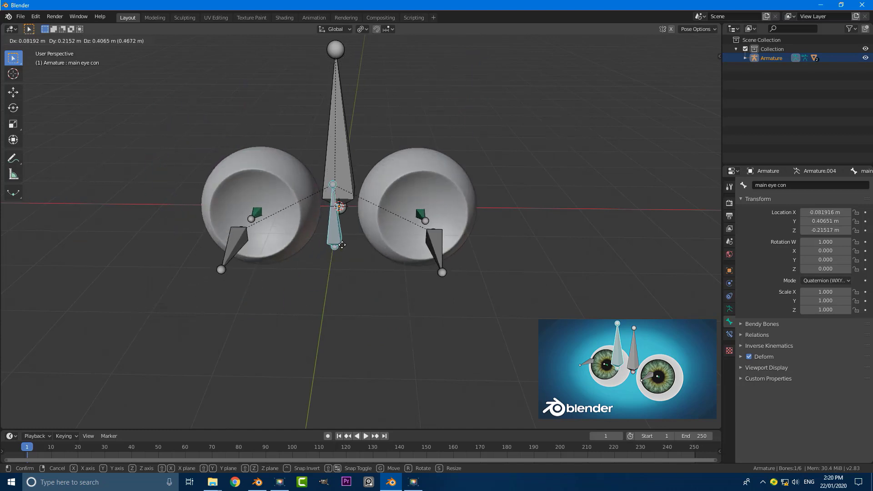
left_click(278, 206)
- Reposition the eye look at.L bone and then the eye look at.R bone to test each eyeball separately
left_click(372, 205)
key("g")
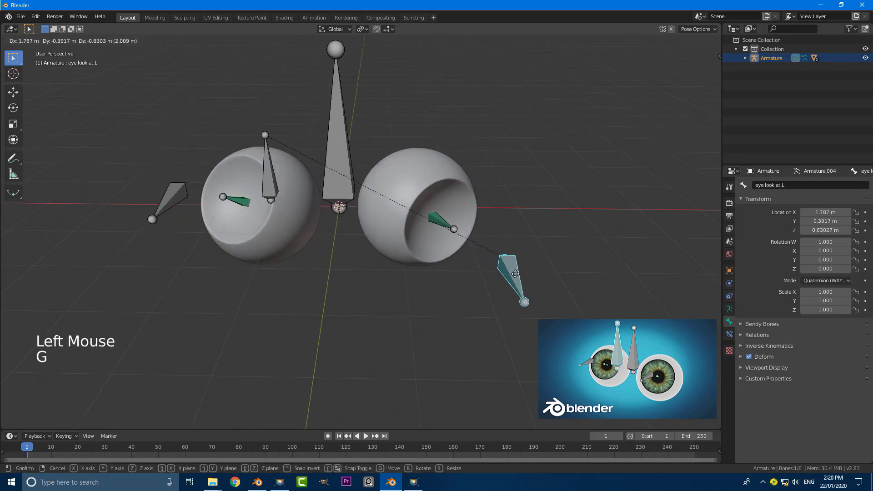
left_click(386, 246)
left_click(166, 193)
key("g")
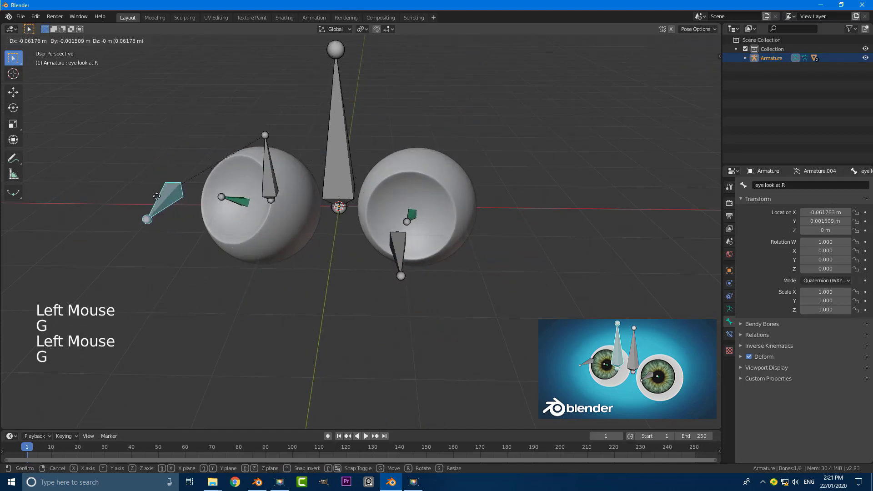
left_click(191, 242)
- Clear the location, rotation and scale of all pose bones, then deselect them
mouse_move(345, 247)
middle_mouse_down()
mouse_move(342, 255)
mouse_move(357, 259)
middle_mouse_up()
scroll(357, 260, "down", 1)
key("a")
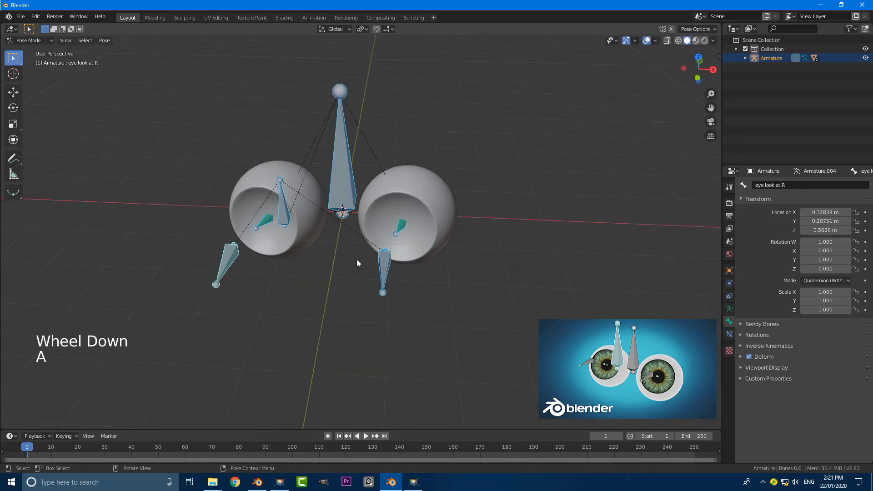
key("alt+g")
key("alt+r")
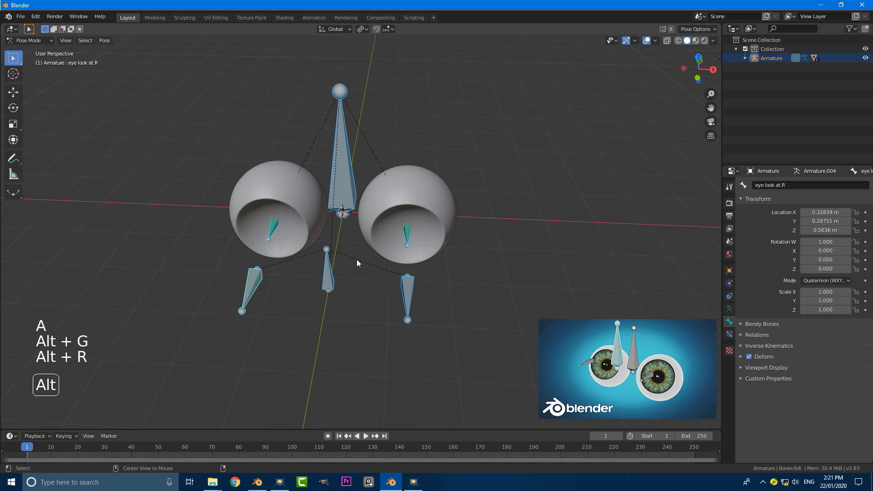
key("alt+s")
key("alt+a")
- Move every bone except main eye con to the second bone layer
middle_click_drag(389, 260, 330, 225)
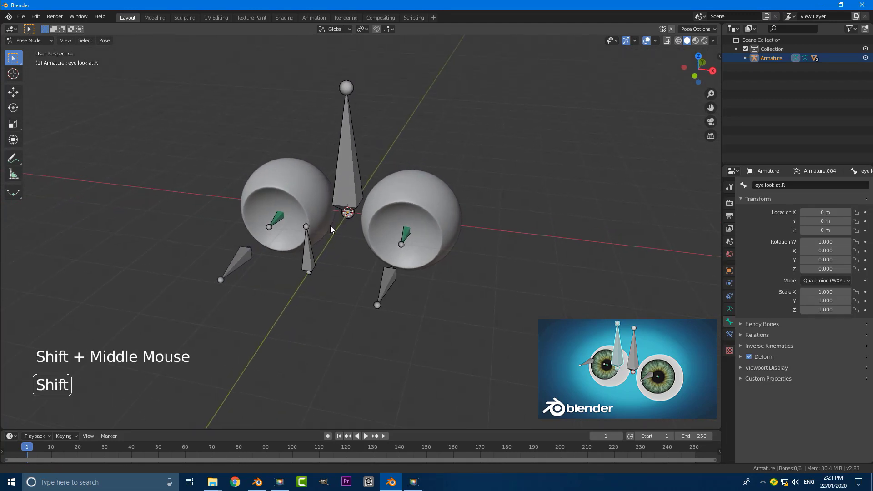
scroll(348, 234, "up", 2)
scroll(329, 304, "down", 1)
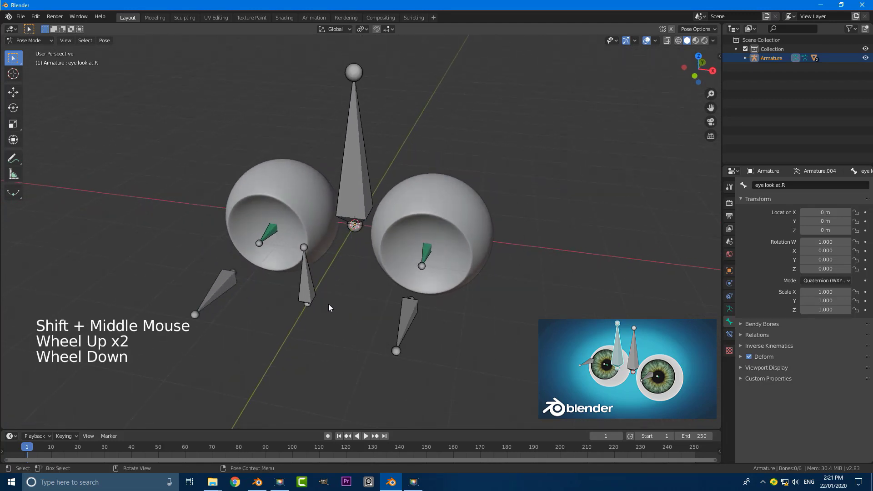
left_click(313, 283)
key("ctrl+i")
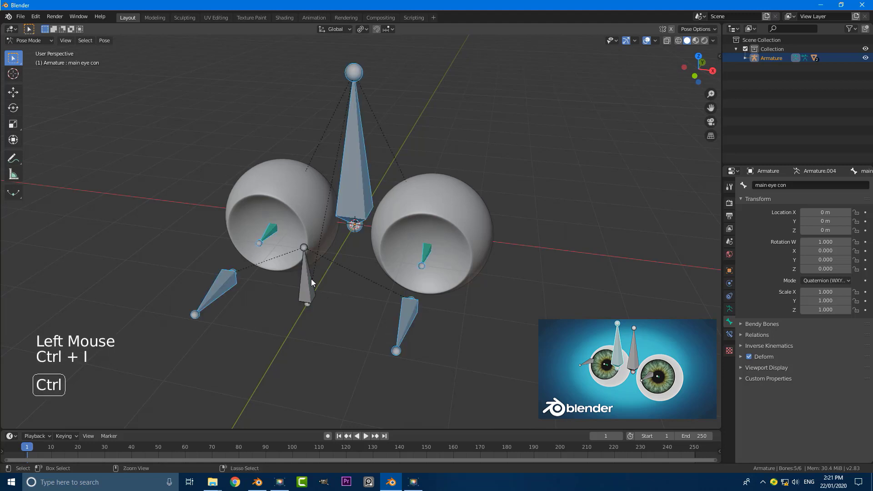
middle_click_drag(311, 279, 284, 276)
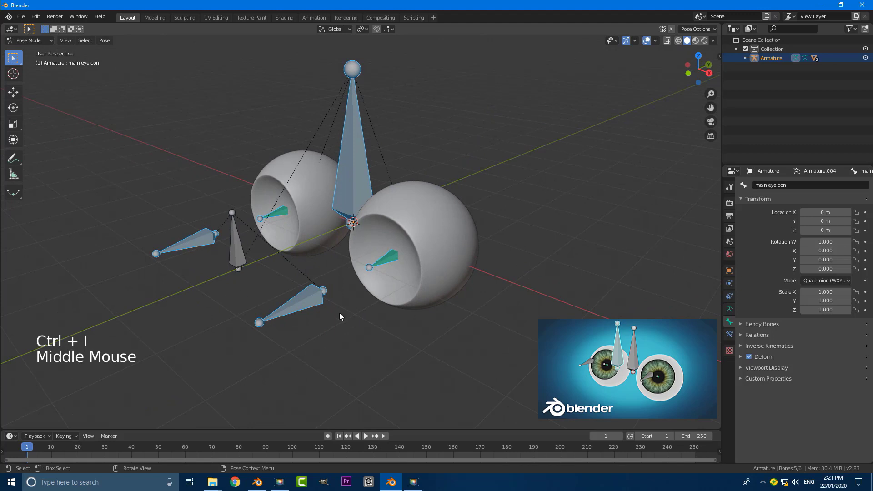
middle_click_drag(339, 313, 305, 256)
key("m")
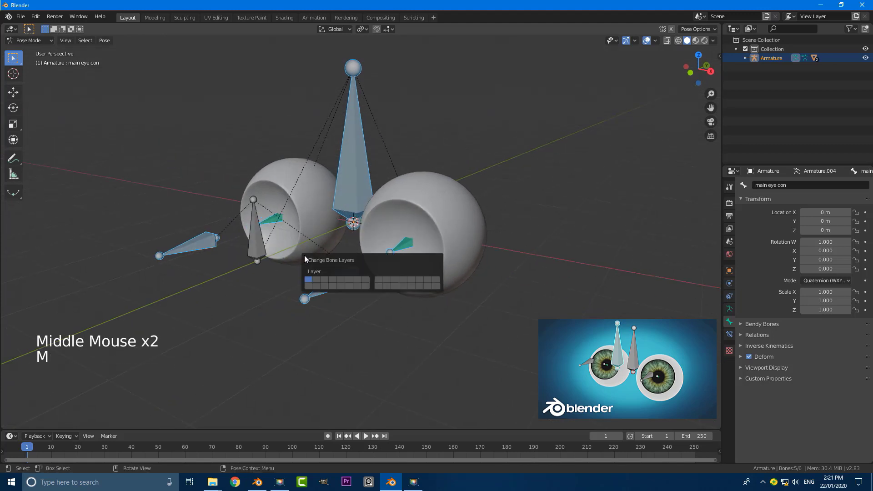
left_click(318, 279)
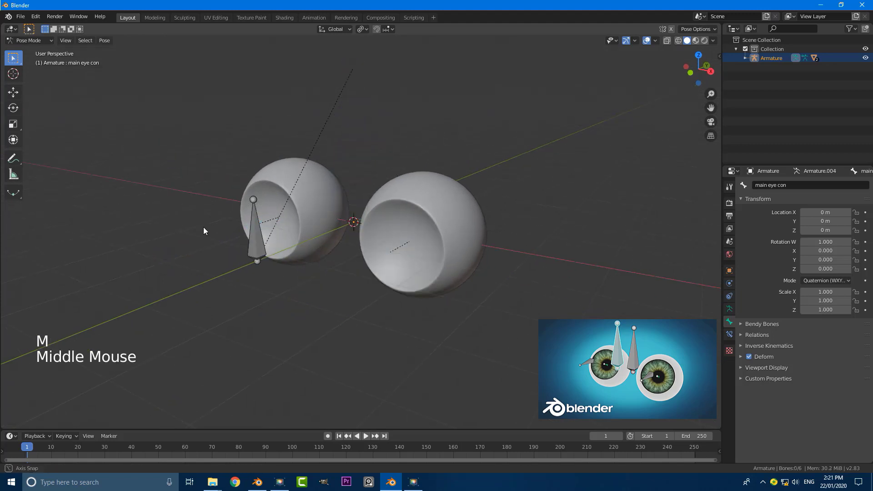
- Select the main eye con bone and trial-move it toward the eye.R side, then cancel the move
middle_click_drag(204, 227, 225, 235)
scroll(225, 235, "up", 2)
middle_click_drag(285, 283, 302, 282)
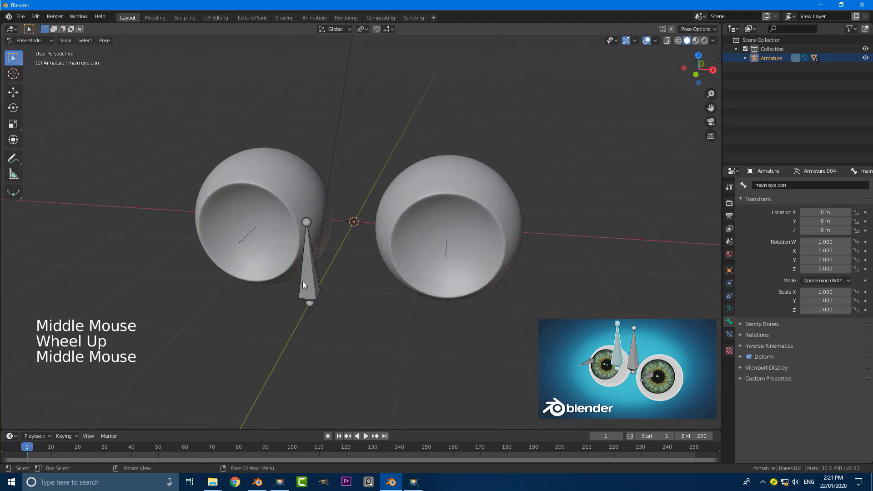
left_click(307, 280)
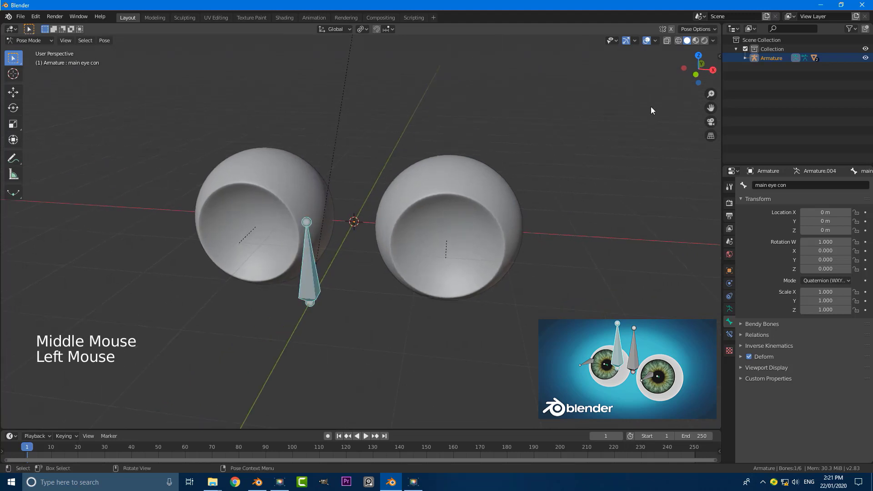
middle_click(310, 317)
key("g")
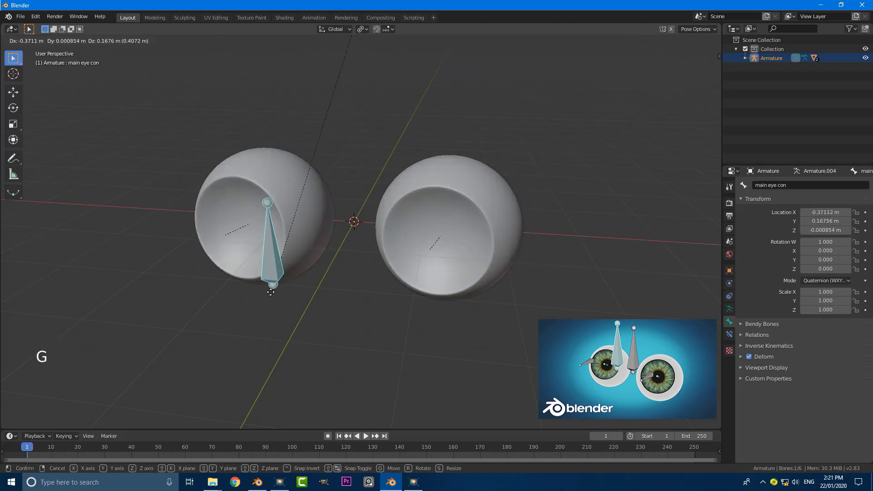
key("Escape")
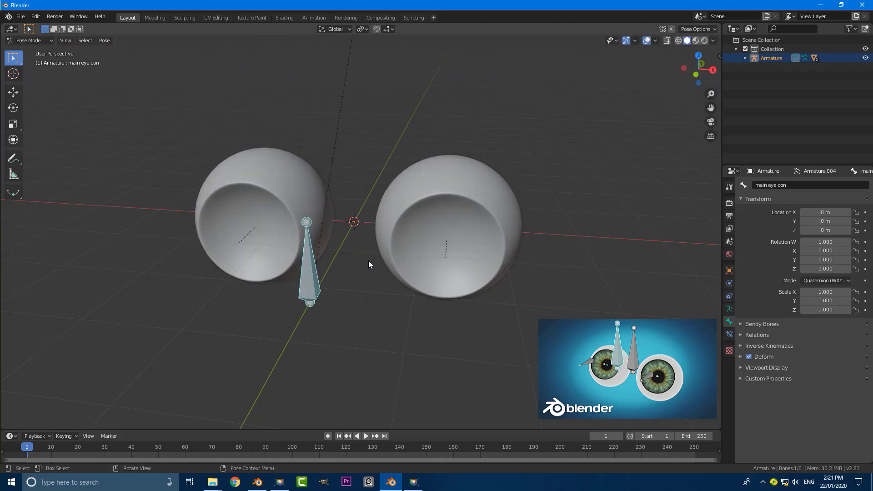
- In the armature's skeleton settings, show the second bone layer alongside the first, then hide it again
left_click(729, 309)
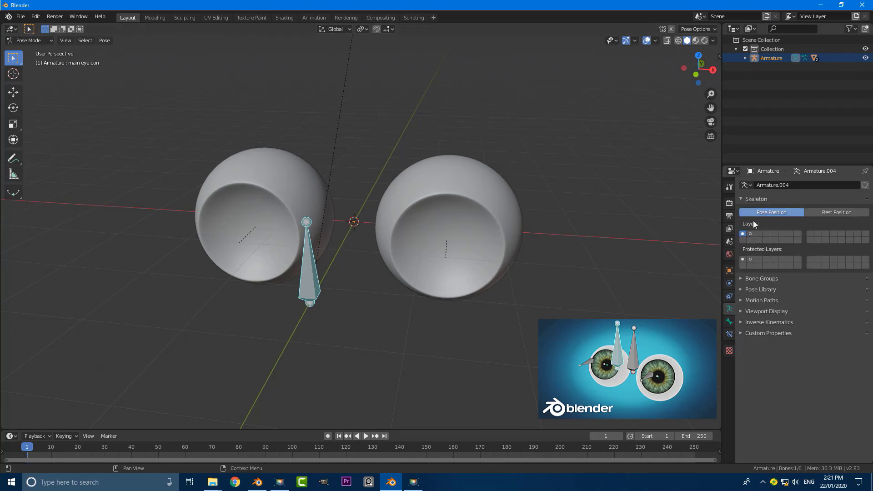
left_click(751, 235, "shift")
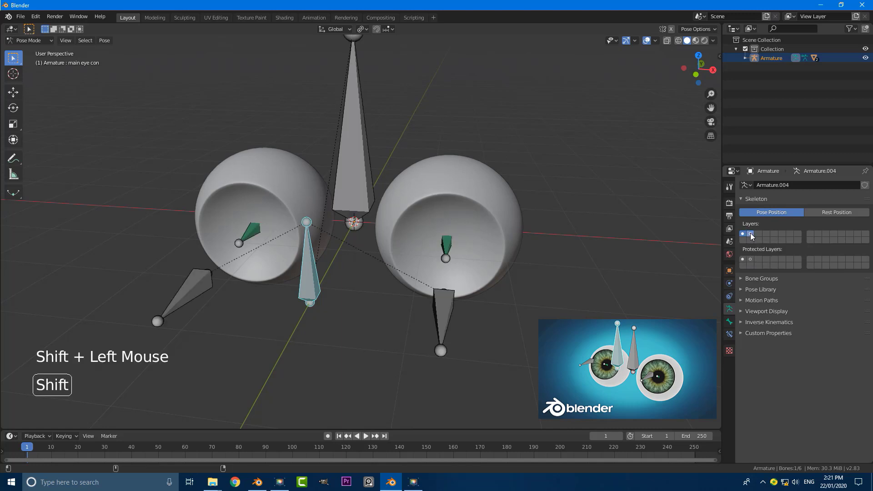
left_click(751, 235, "shift")
- Move the main eye con bone up toward the eye.L side with only the first bone layer shown
middle_click_drag(377, 257, 414, 267)
key("g")
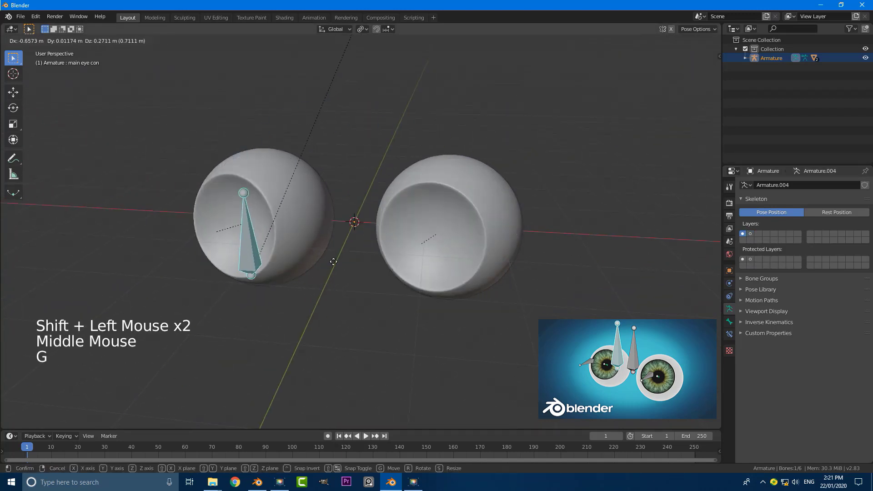
left_click(487, 144)
- Show the second bone layer together with the first and deselect all bones
left_click(751, 234, "shift")
middle_click_drag(346, 241, 428, 250)
scroll(365, 252, "down", 2)
key("alt+a")
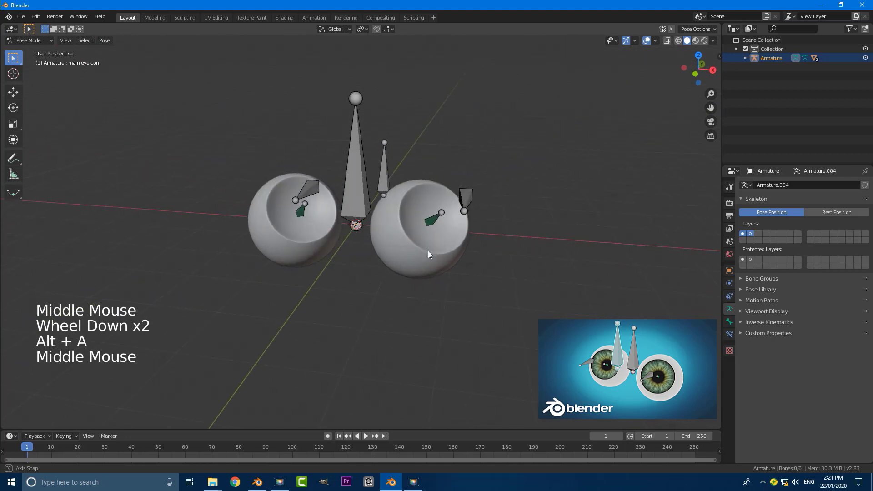
middle_click_drag(376, 231, 360, 230)
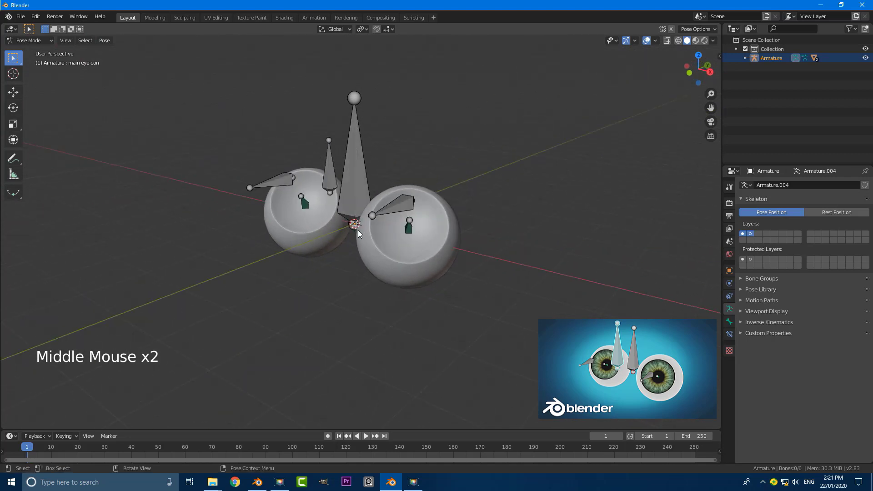